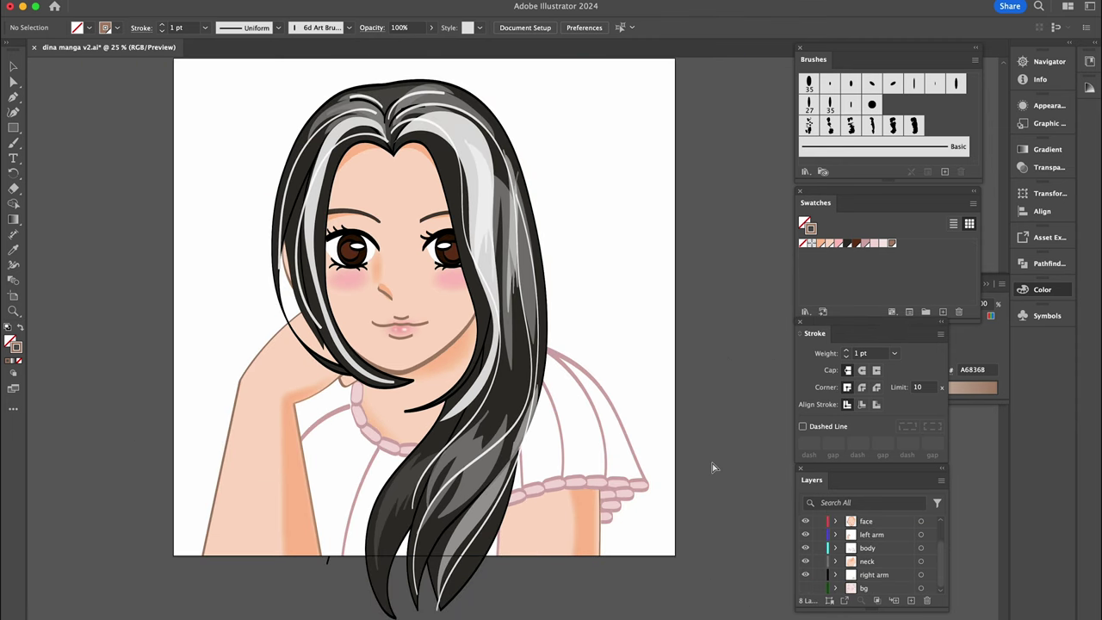
Step: Select all of the manga girl artwork in Illustrator
key("ctrl+a")
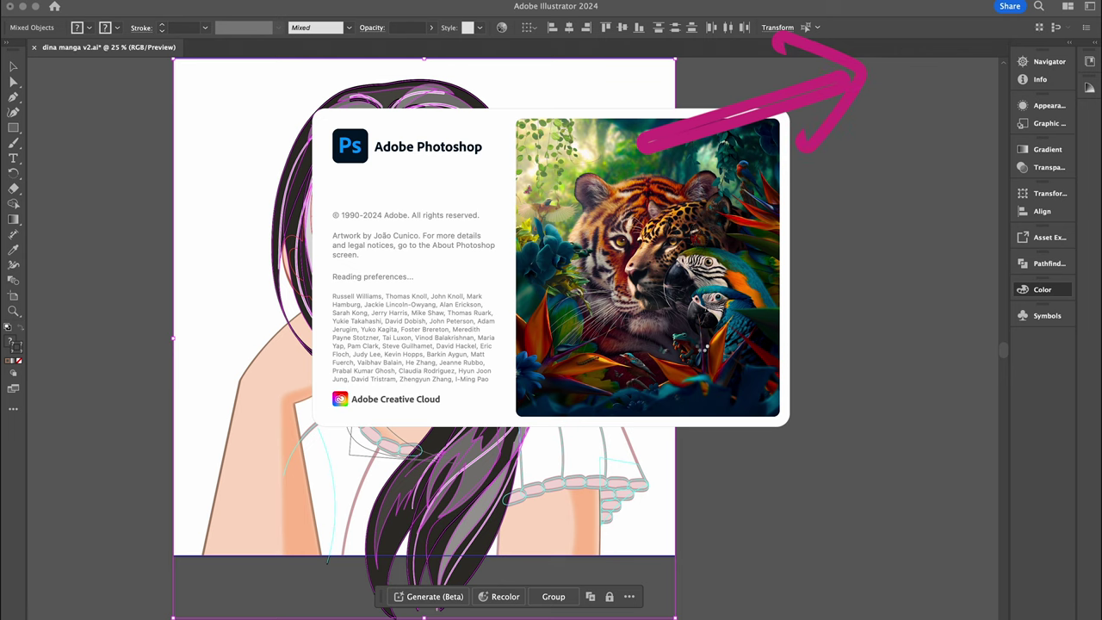
Step: Create a clipboard-sized canvas, paste the artwork as a smart object, nudge it up, and zoom to 100%
key("ctrl+n")
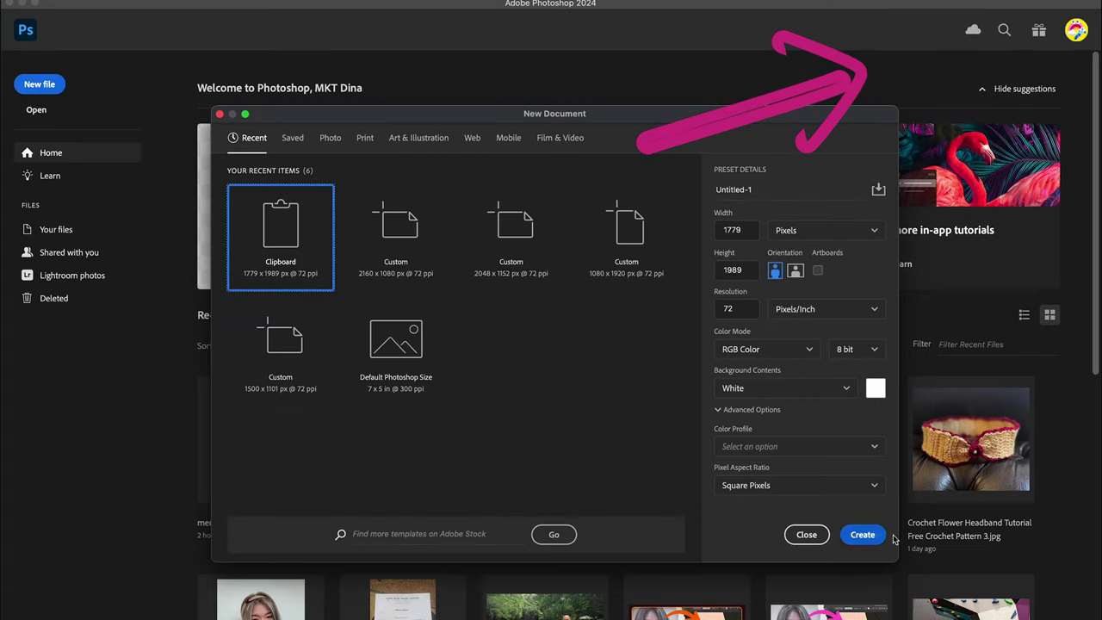
left_click(881, 534)
key("ctrl+v")
left_click(607, 260)
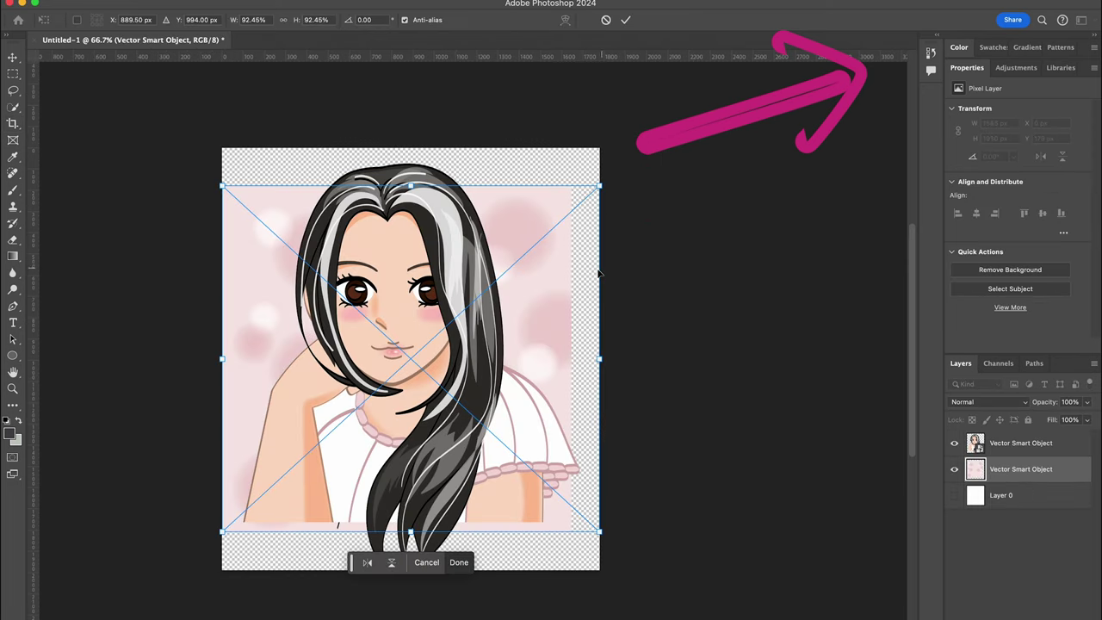
left_click_drag(556, 248, 558, 238)
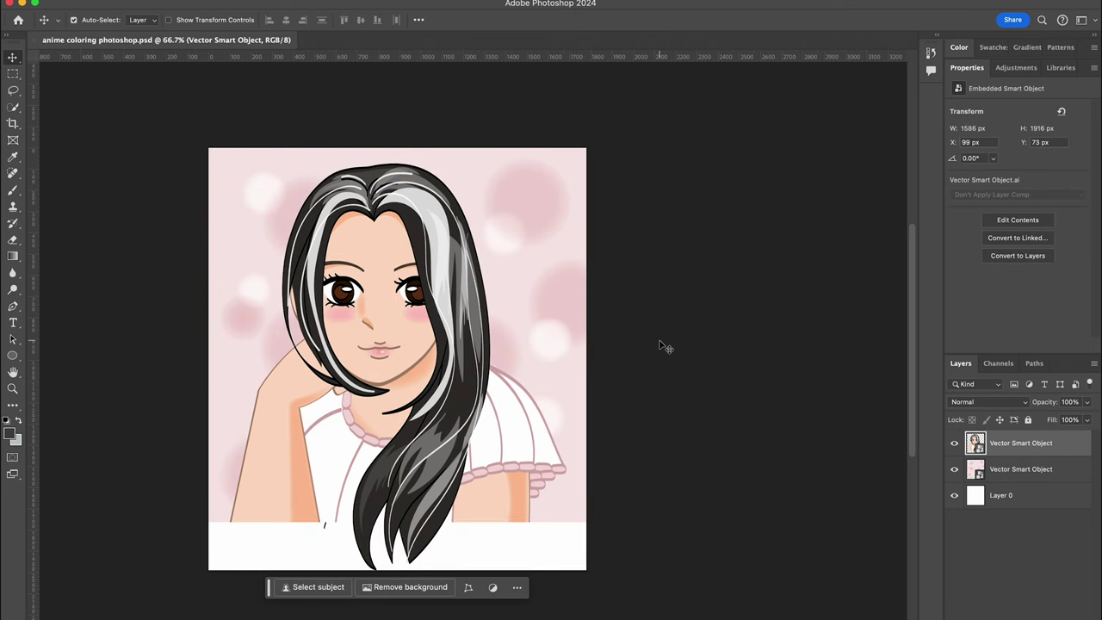
key("ctrl+plus")
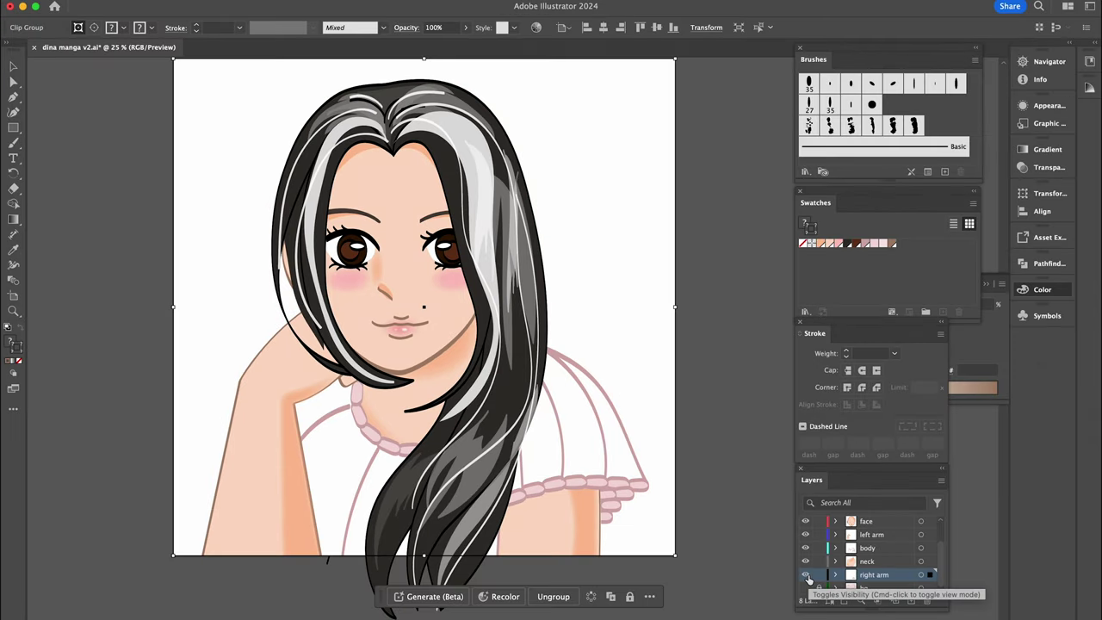
left_click(805, 574)
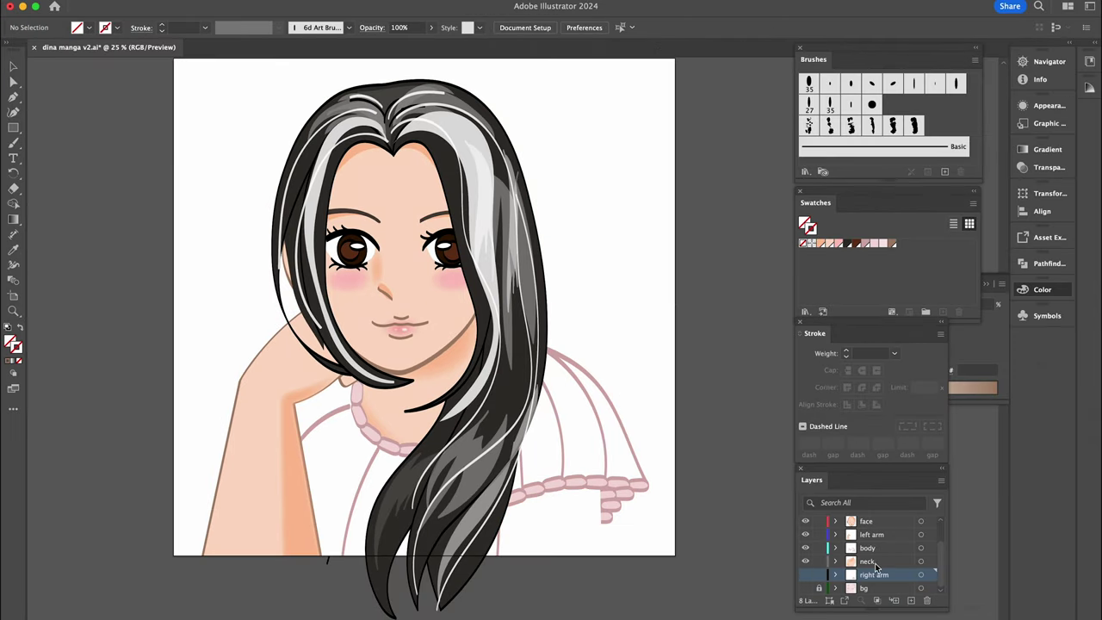
Step: Paste the neck artwork into Photoshop as a smart object and commit its placement
left_click(806, 561)
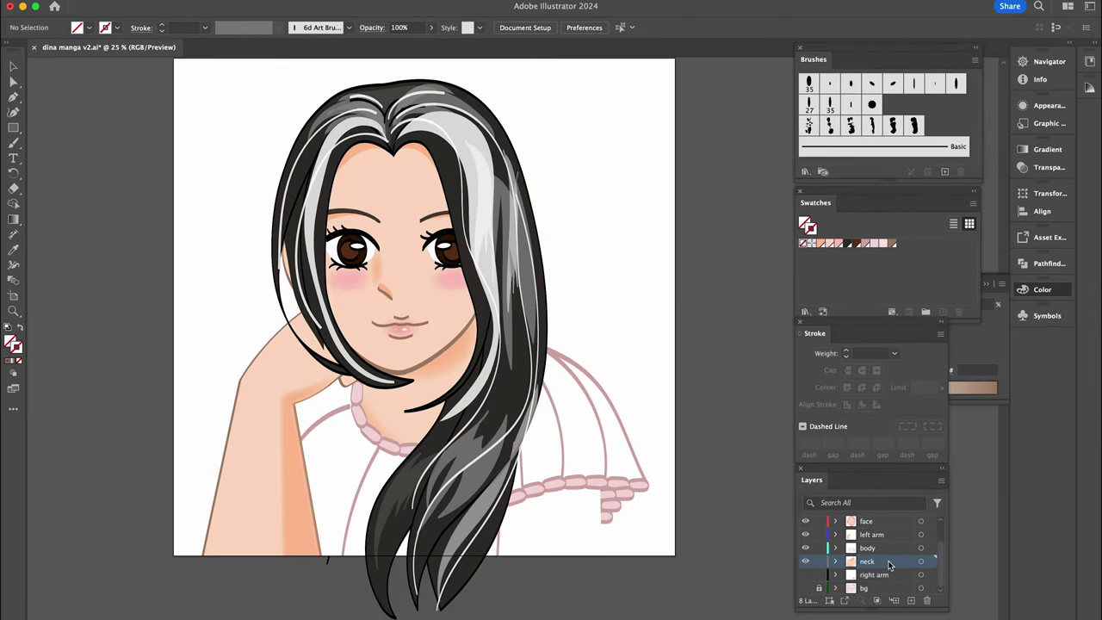
left_click(921, 562)
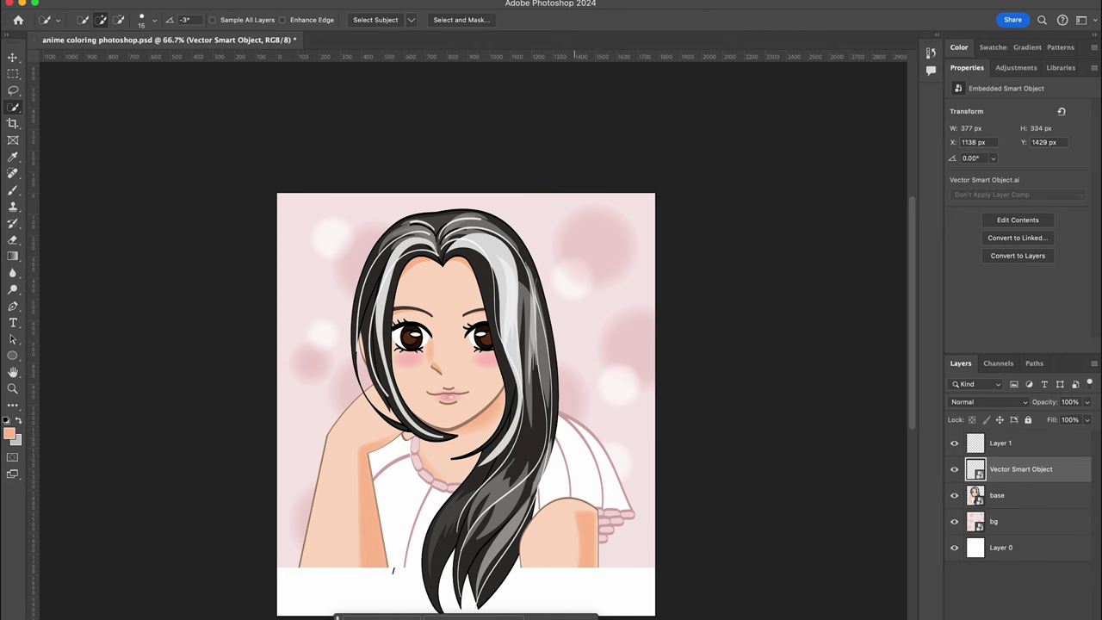
key("ctrl+v")
left_click(612, 260)
key("ctrl+plus")
key("ctrl+plus")
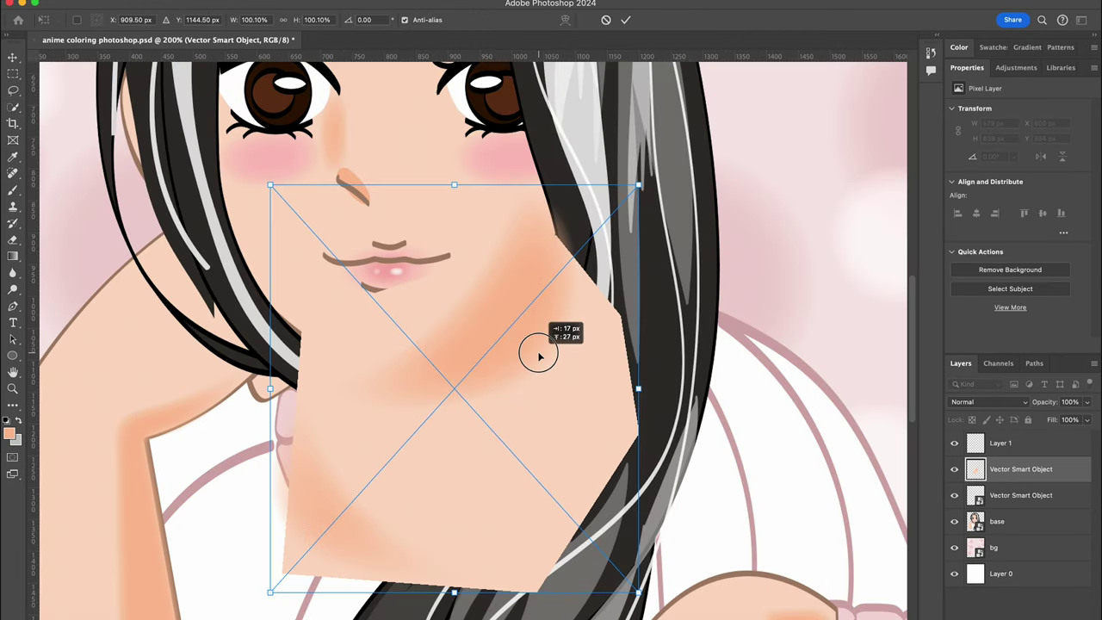
key("Return")
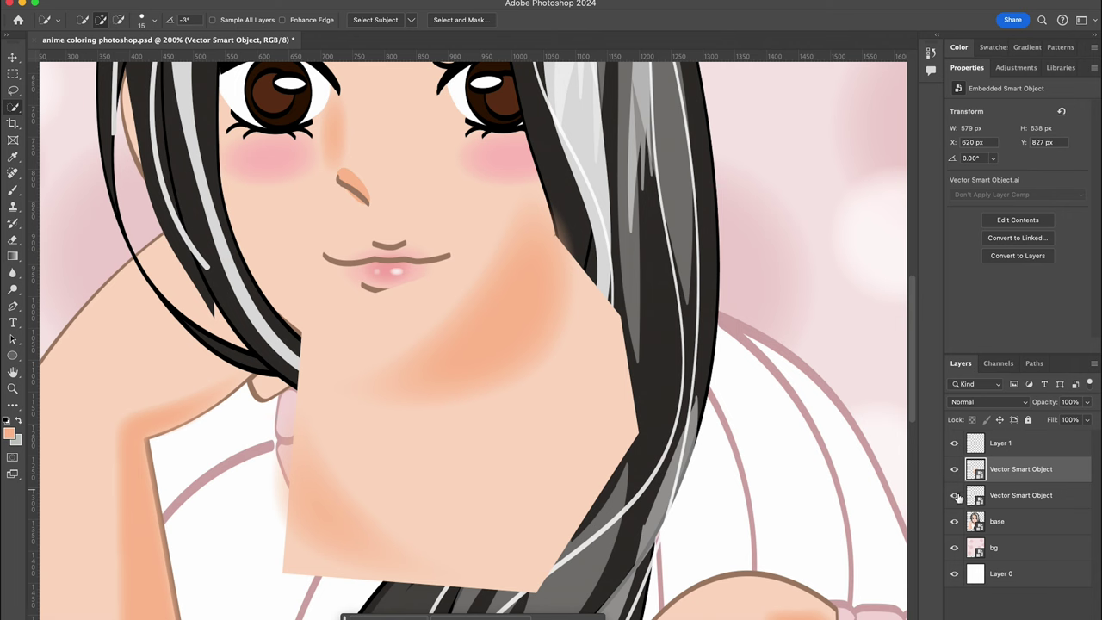
Step: Rename the two smart object layers 'right arm' and 'neck'
left_click(1016, 498)
type("t arm")
key("Return")
double_click(1019, 468)
type("neck")
key("Return")
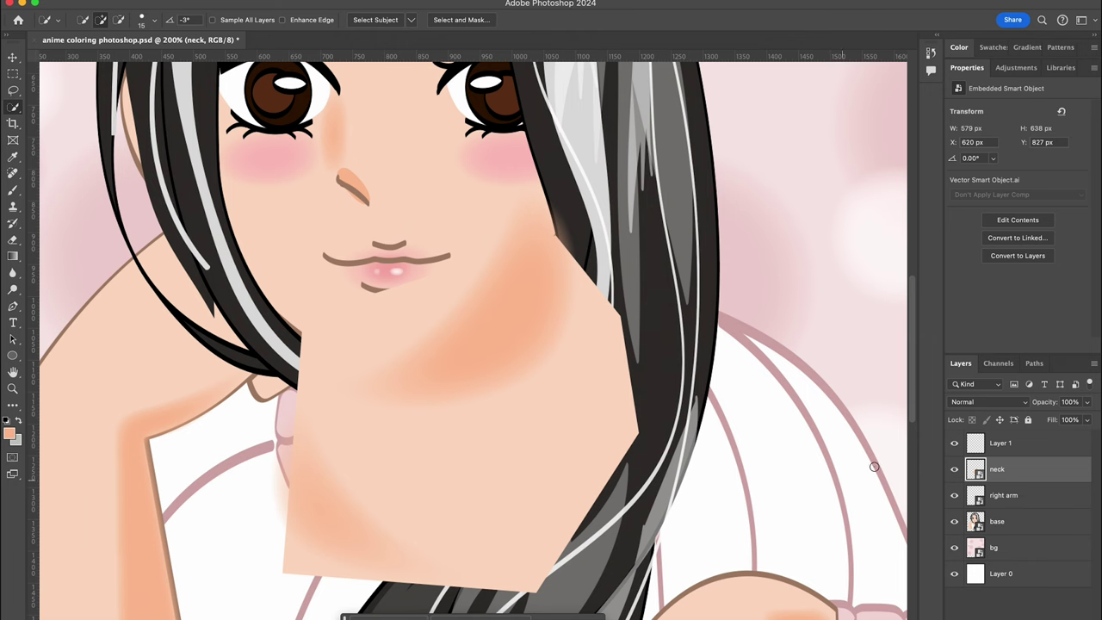
Step: Paste the body artwork as a smart object, position it over the torso, and name the layer 'left arm'
key("ctrl+v")
left_click(635, 262)
scroll(639, 298, "down", 3)
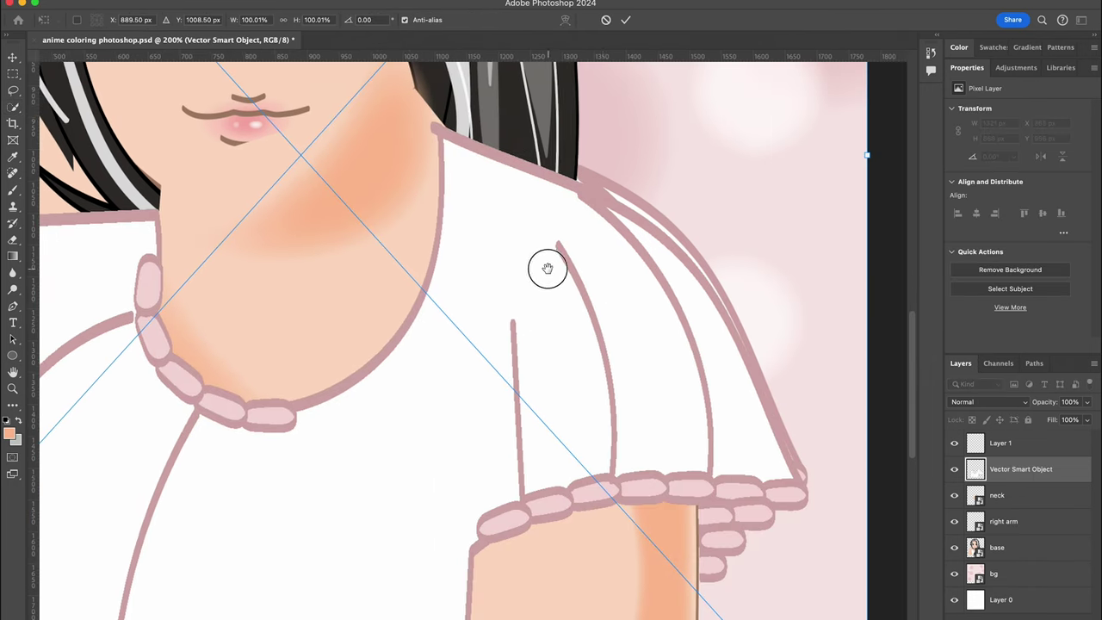
left_click_drag(542, 266, 623, 300)
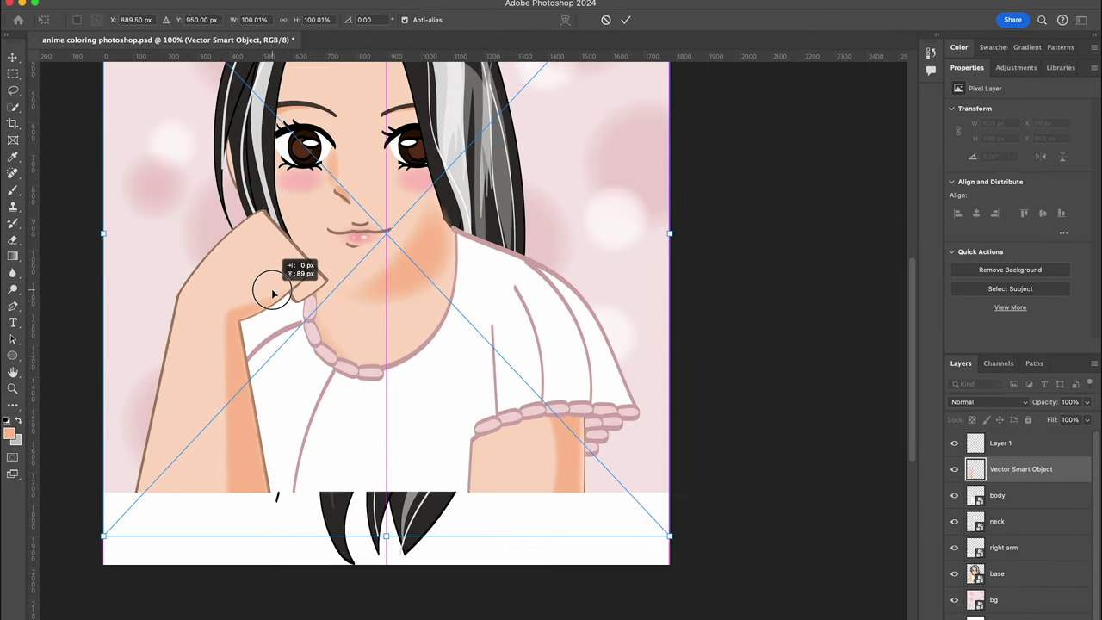
key("Return")
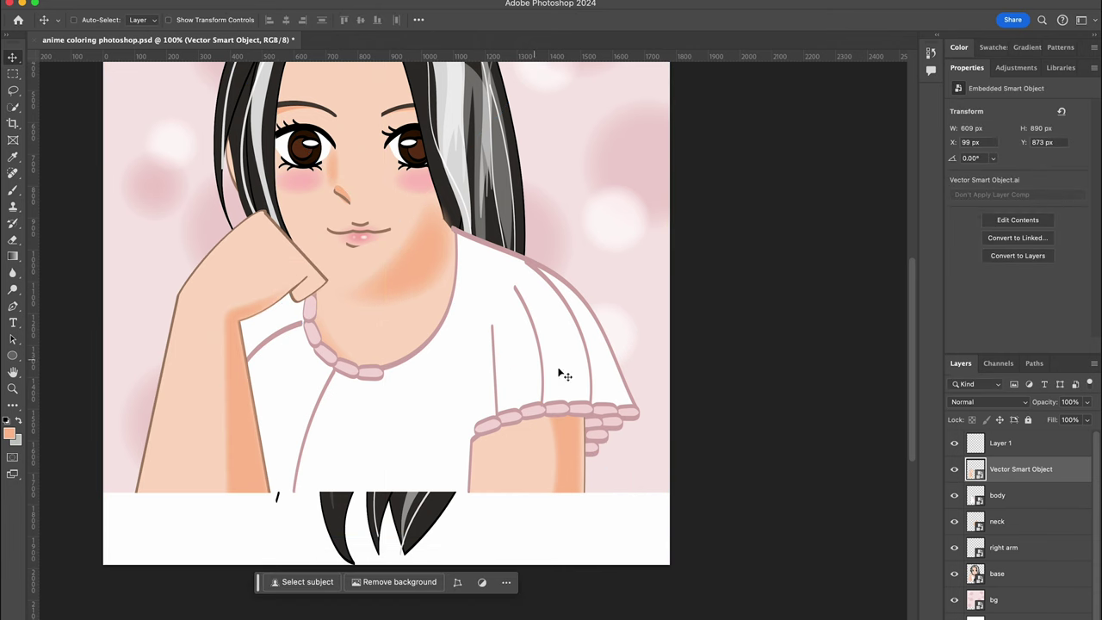
type("leftarm")
key("Return")
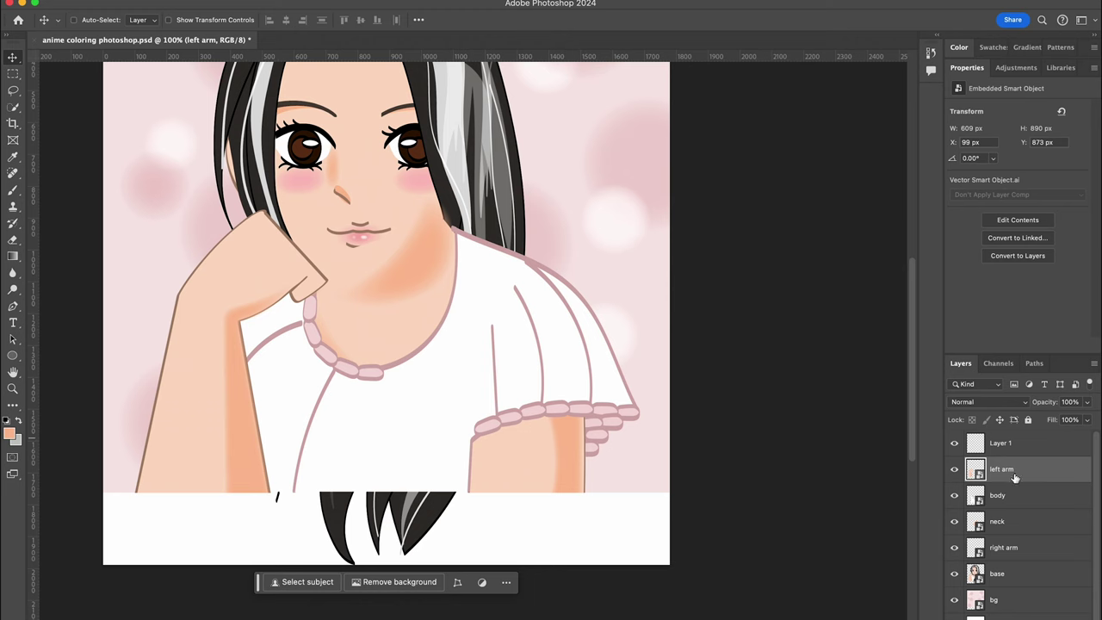
Step: Paste the face and hair artwork as smart objects and move each into position
key("ctrl+v")
left_click(612, 258)
mouse_move(463, 274)
left_mouse_down()
mouse_move(484, 385)
mouse_move(467, 253)
left_mouse_up()
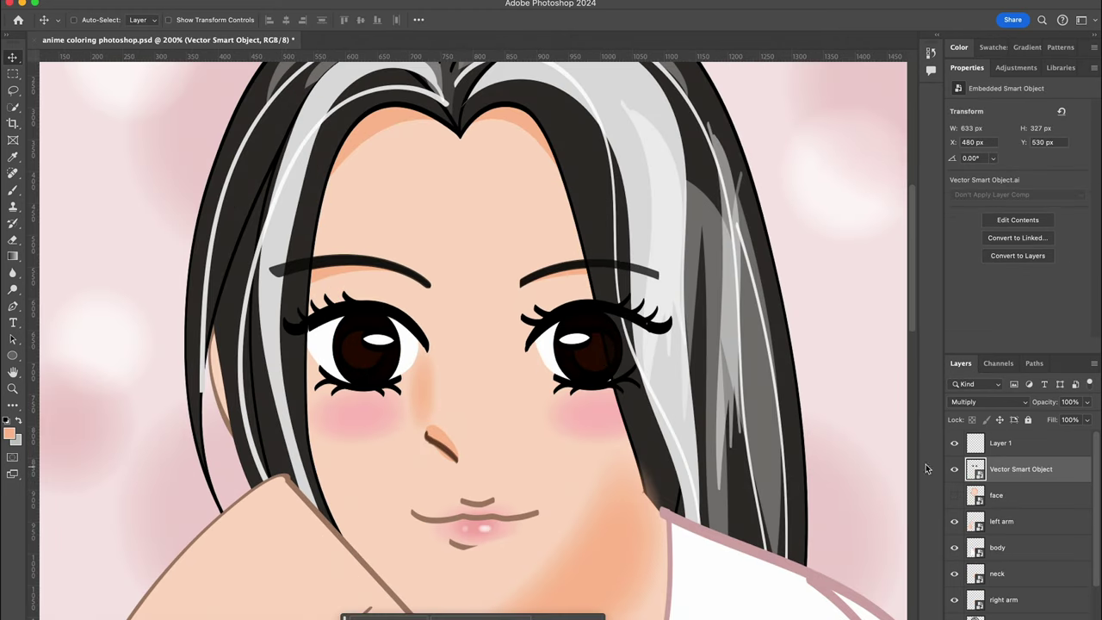
key("ctrl+v")
left_click(618, 261)
scroll(680, 271, "up", 5)
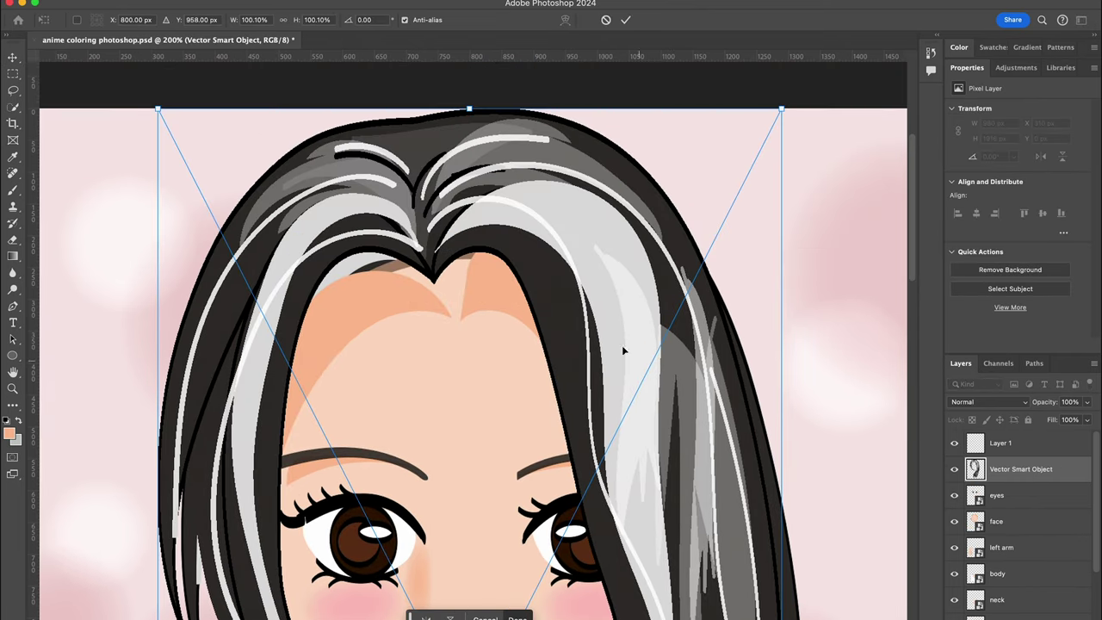
left_click_drag(638, 364, 627, 345)
key("Return")
Step: Rename the hair smart object layer 'hair' and set its blend mode to Multiply
double_click(1020, 468)
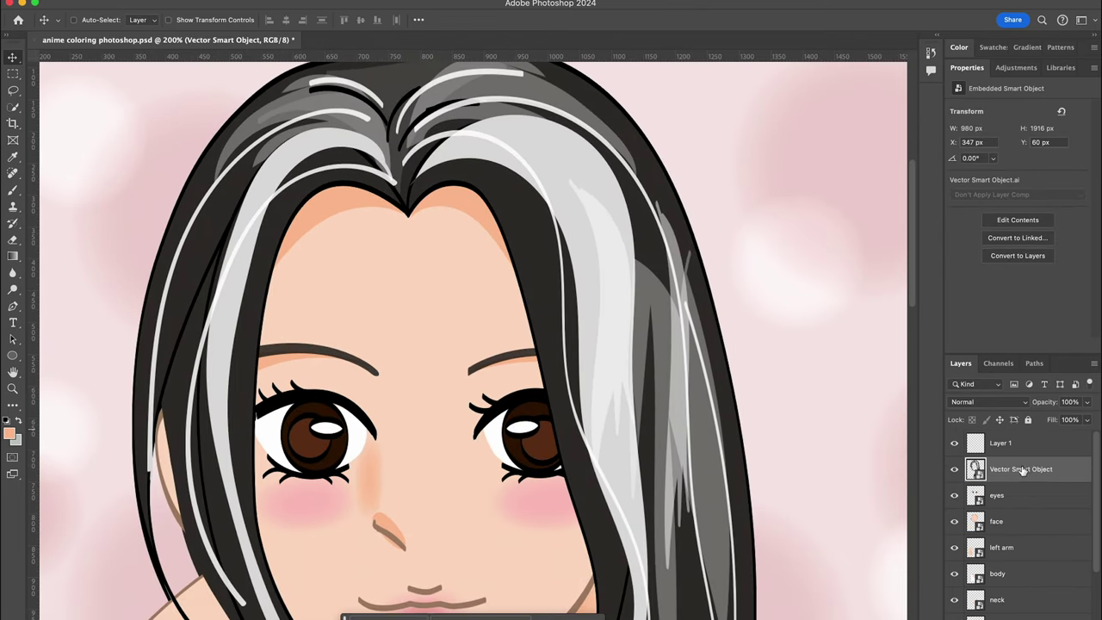
type("hair")
key("Return")
left_click(989, 401)
left_click(962, 450)
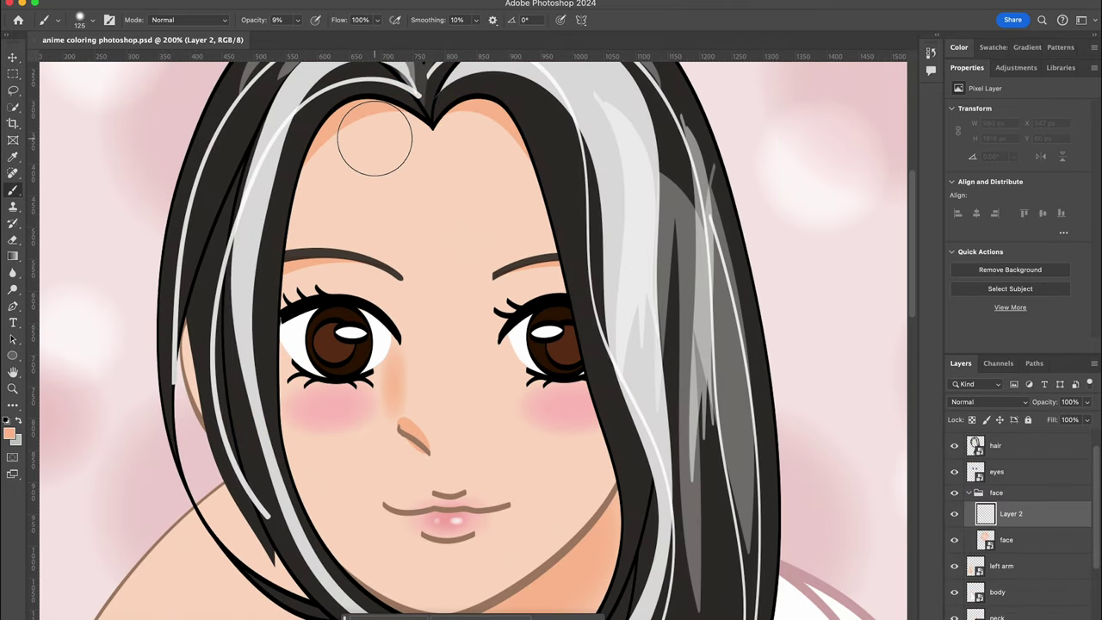
Step: Paint soft skin shading on Layer 2 along the forehead hairline and face edges, brush sizes 25–100
left_click_drag(422, 86, 482, 112)
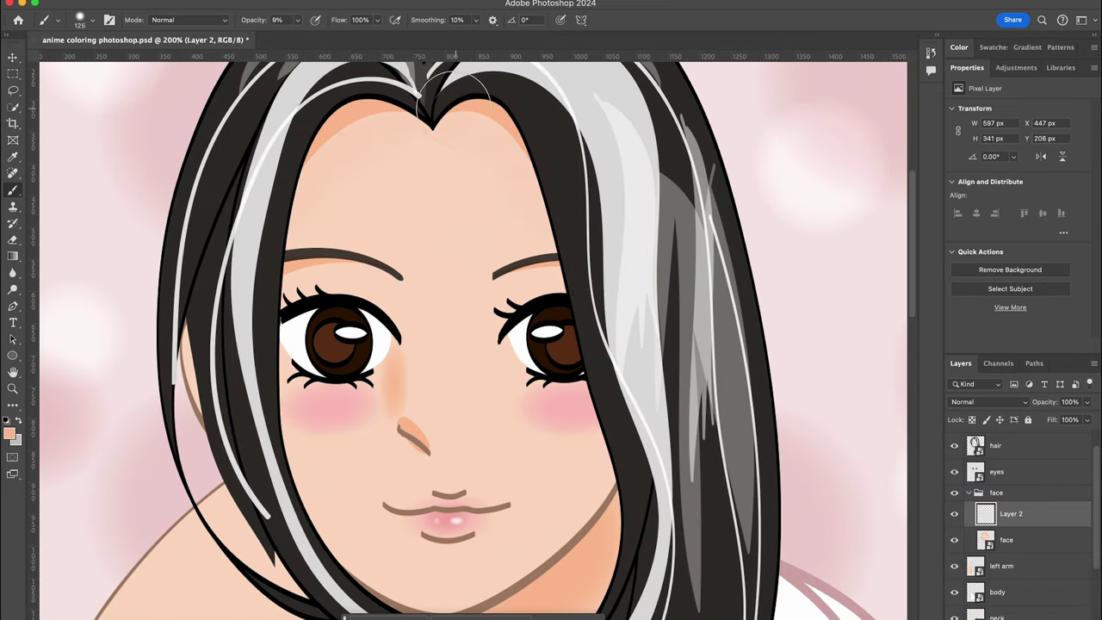
scroll(474, 509, "down", 1)
key("bracketleft")
key("bracketleft")
key("bracketleft")
key("bracketright")
key("bracketright")
key("bracketright")
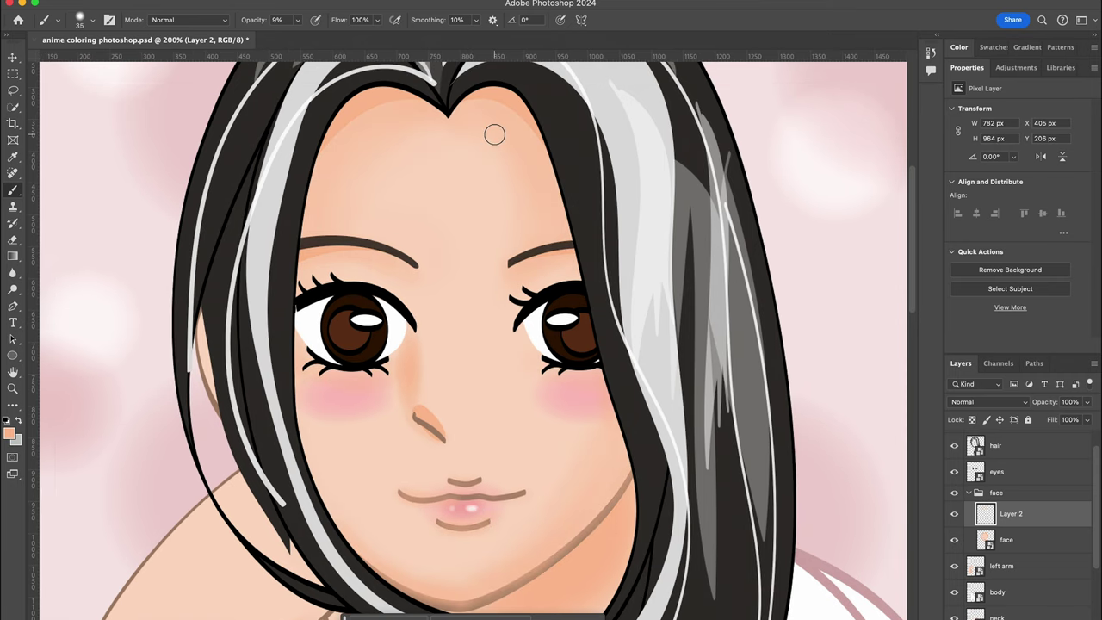
key("bracketright")
key("bracketright")
key("bracketright")
scroll(654, 408, "down", 1)
scroll(471, 121, "up", 2)
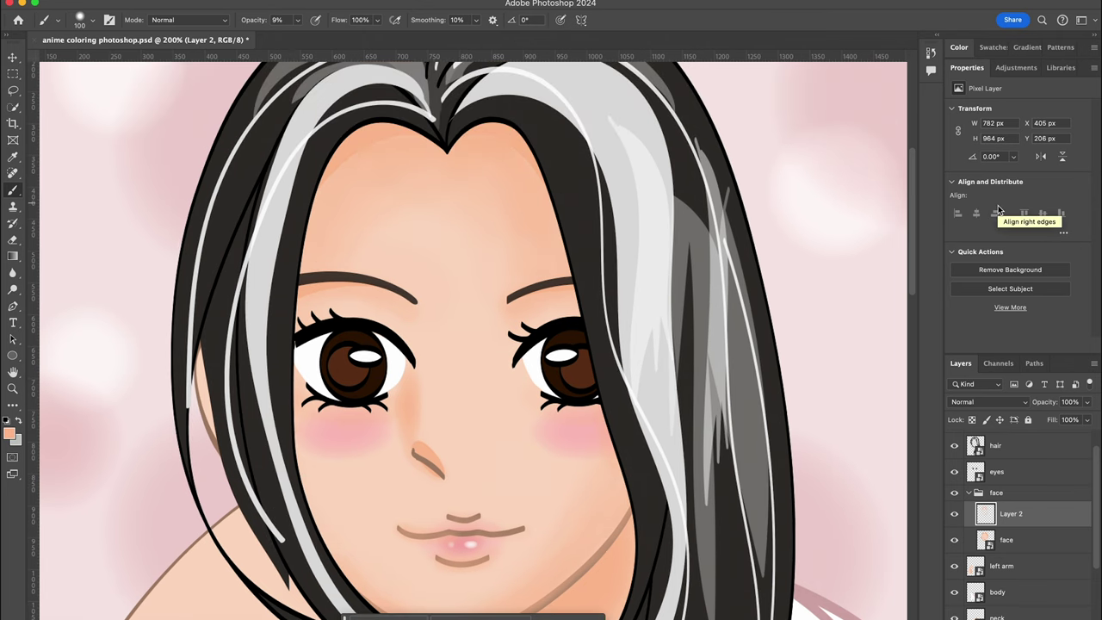
scroll(314, 214, "down", 3)
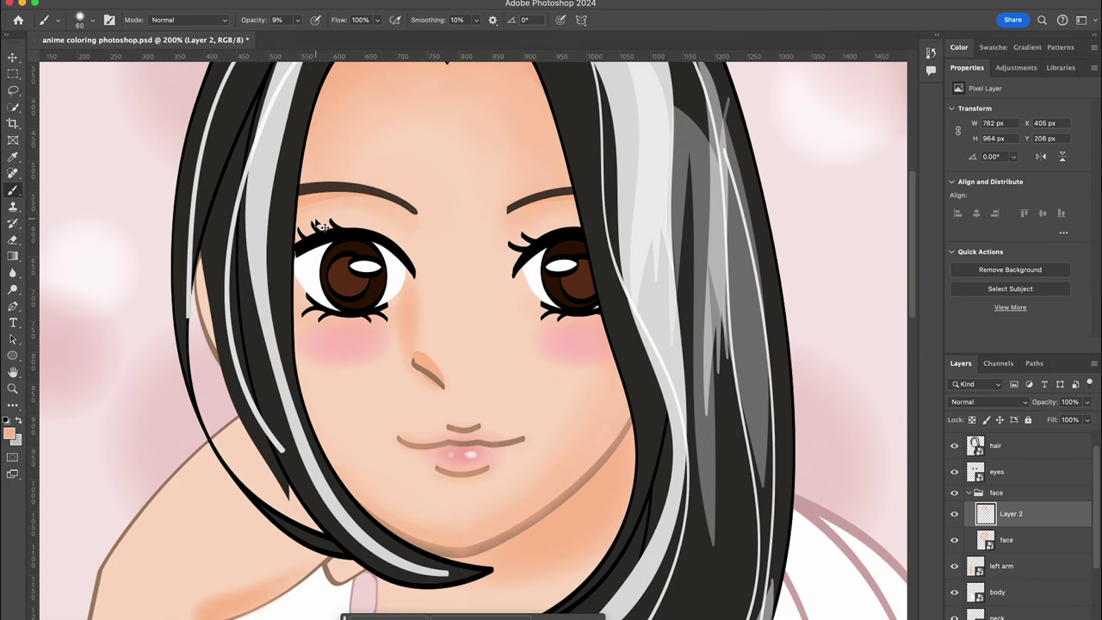
key("ctrl+plus")
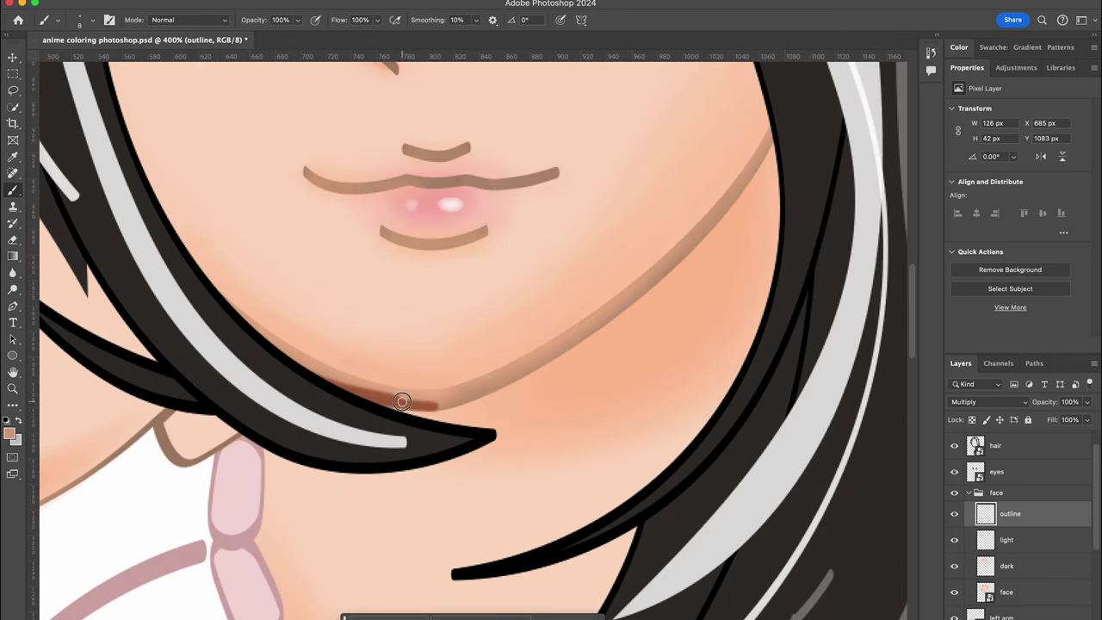
Step: Lighten the chin outline's opacity and darken the upper and lower lip lines in brown
mouse_move(315, 540)
left_mouse_down()
mouse_move(428, 477)
mouse_move(577, 356)
mouse_move(644, 268)
left_mouse_up()
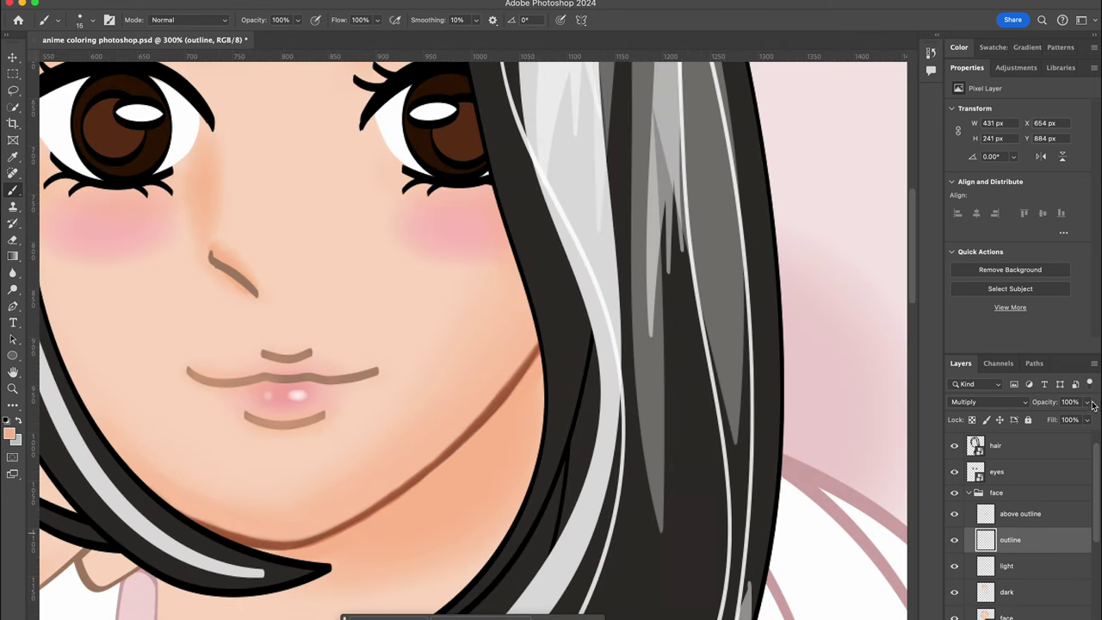
left_click_drag(1092, 404, 1071, 419)
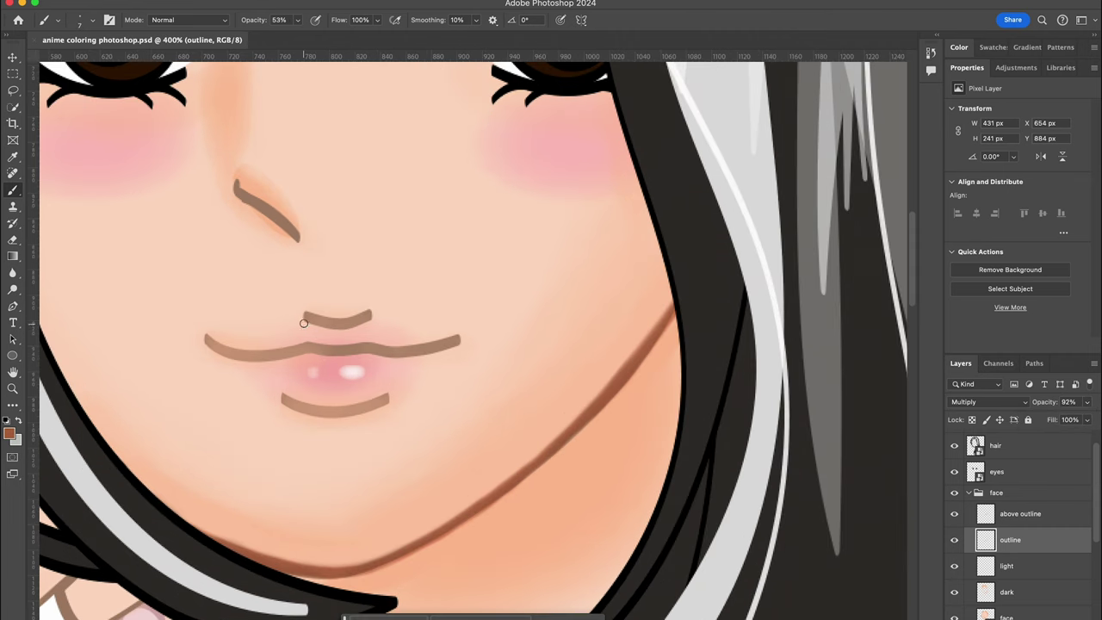
left_click_drag(305, 317, 343, 322)
mouse_move(212, 342)
left_mouse_down()
mouse_move(307, 352)
mouse_move(207, 342)
left_mouse_up()
left_click_drag(308, 348, 440, 350)
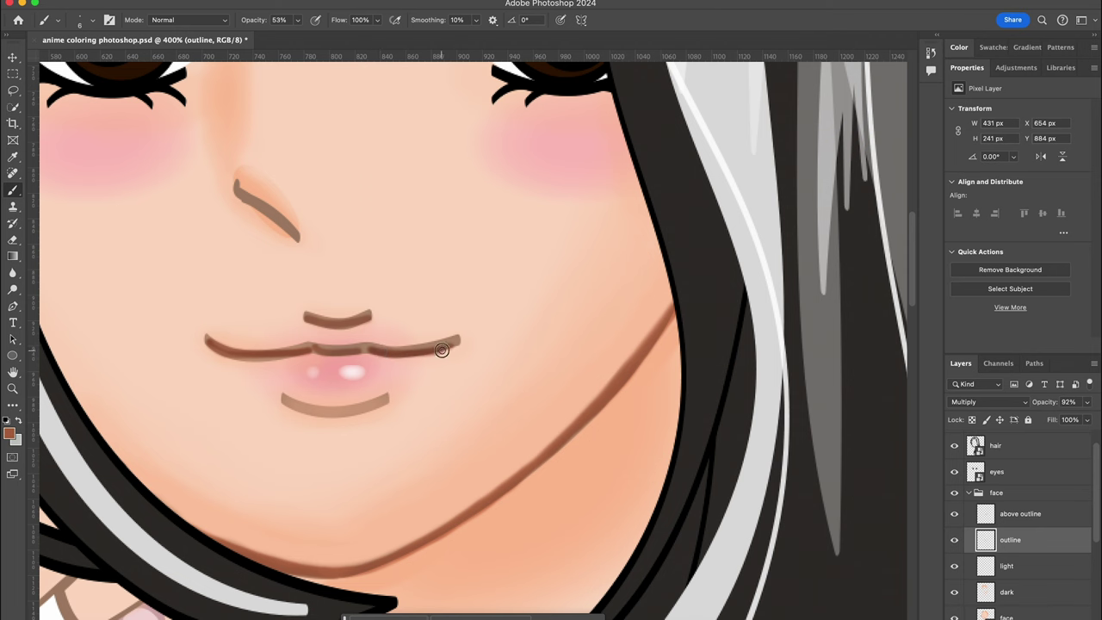
left_click_drag(296, 406, 382, 401)
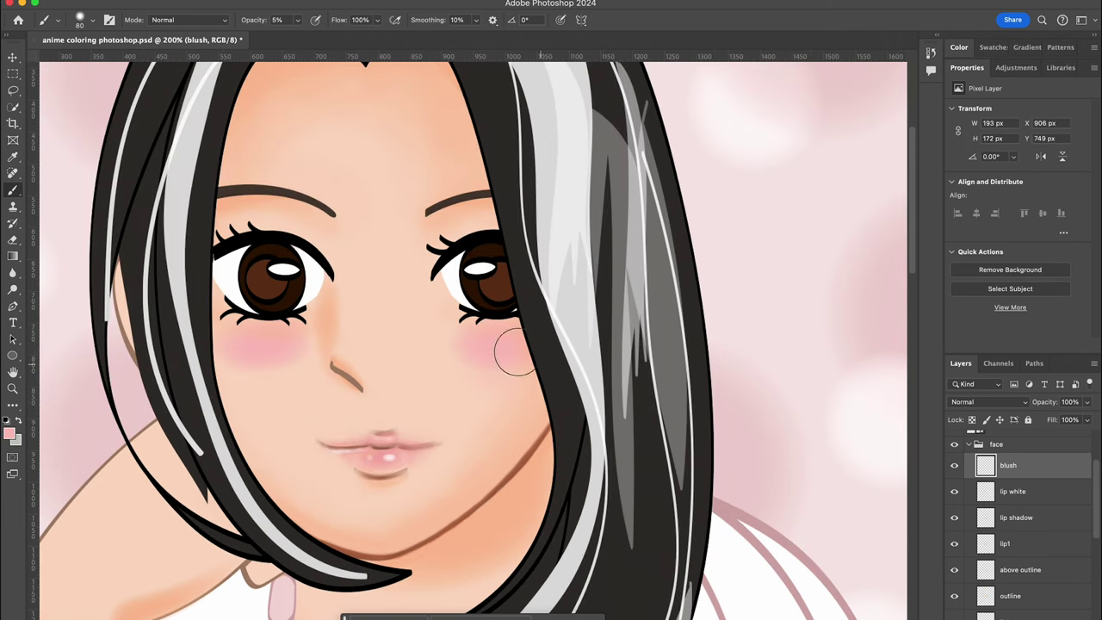
Step: Strengthen the left cheek blush and set the brush to 8% opacity, size 80
left_click_drag(247, 379, 268, 380)
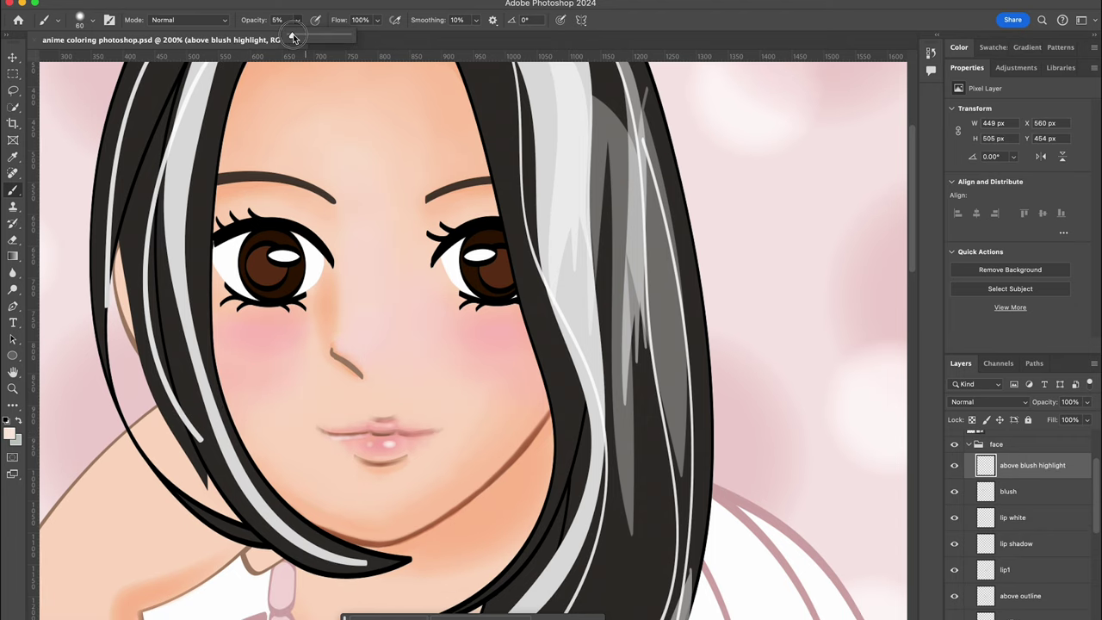
left_click_drag(292, 38, 297, 38)
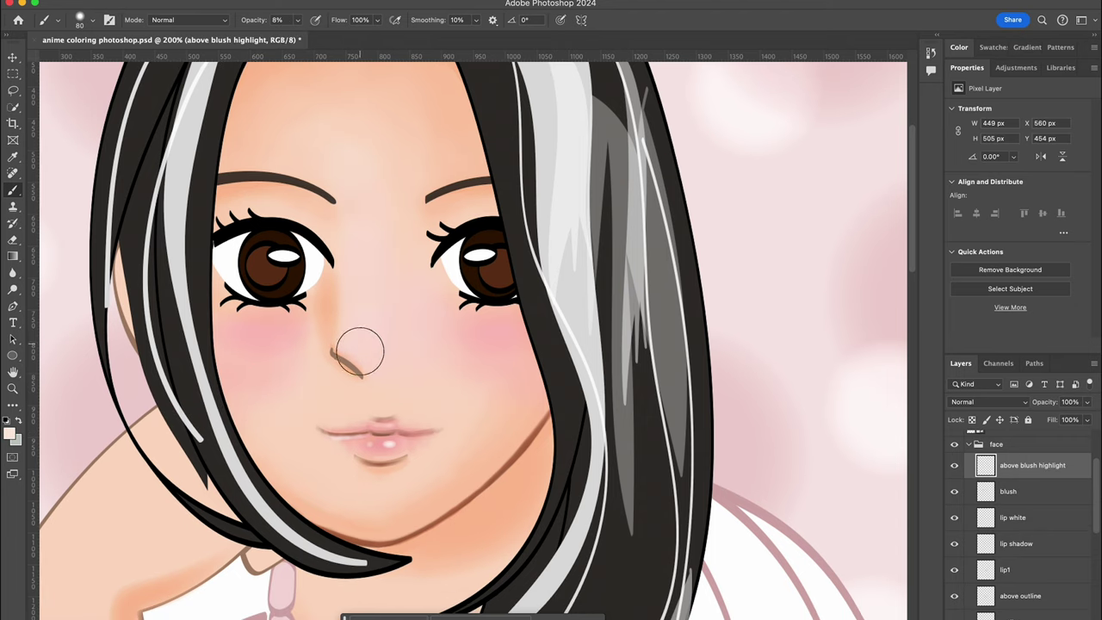
key("bracketright")
key("bracketright")
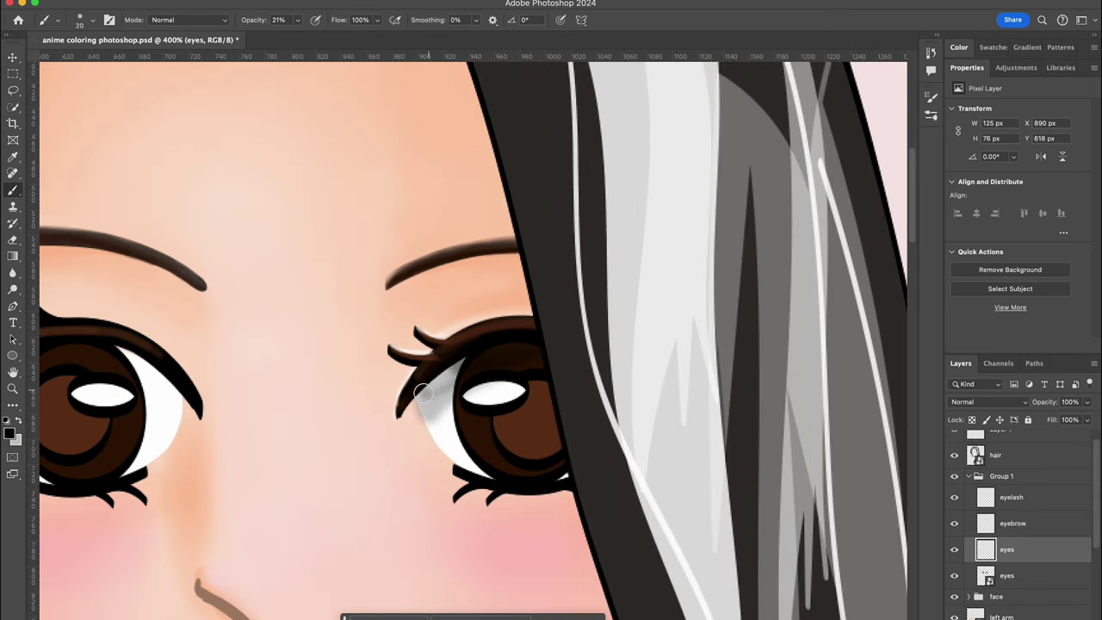
Step: Shade the right eye's white, upper eyelid and iris highlight grey, ending at 56% opacity
mouse_move(423, 392)
left_mouse_down()
mouse_move(423, 381)
mouse_move(428, 418)
mouse_move(516, 388)
left_mouse_up()
scroll(534, 352, "down", 2)
left_click_drag(424, 326, 455, 337)
scroll(574, 355, "right", 5)
key("5")
key("6")
mouse_move(348, 355)
left_mouse_down()
mouse_move(357, 332)
mouse_move(391, 325)
left_mouse_up()
Step: Repaint the iris highlight white at 24% and shade the right iris in darker brown
key("2")
key("4")
mouse_move(344, 361)
left_mouse_down()
mouse_move(411, 387)
mouse_move(403, 352)
mouse_move(333, 386)
mouse_move(412, 420)
mouse_move(406, 373)
mouse_move(402, 390)
mouse_move(370, 394)
mouse_move(345, 422)
left_mouse_up()
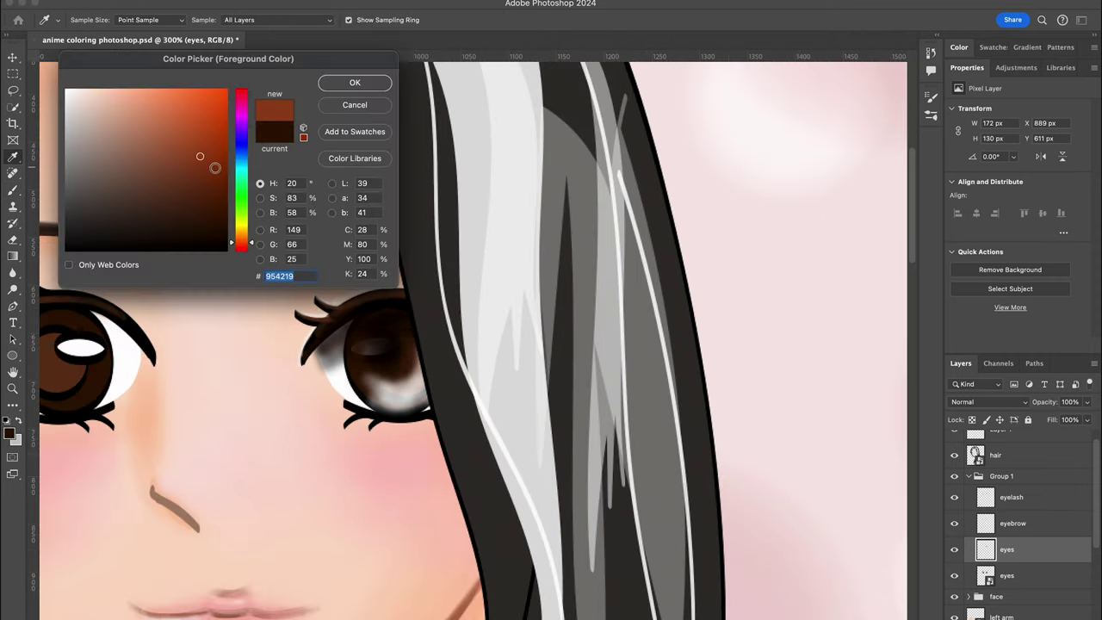
left_click(214, 167)
left_click(355, 82)
mouse_move(368, 368)
left_mouse_down()
mouse_move(430, 368)
mouse_move(442, 346)
mouse_move(451, 368)
left_mouse_up()
mouse_move(327, 345)
left_mouse_down()
mouse_move(345, 405)
mouse_move(336, 383)
left_mouse_up()
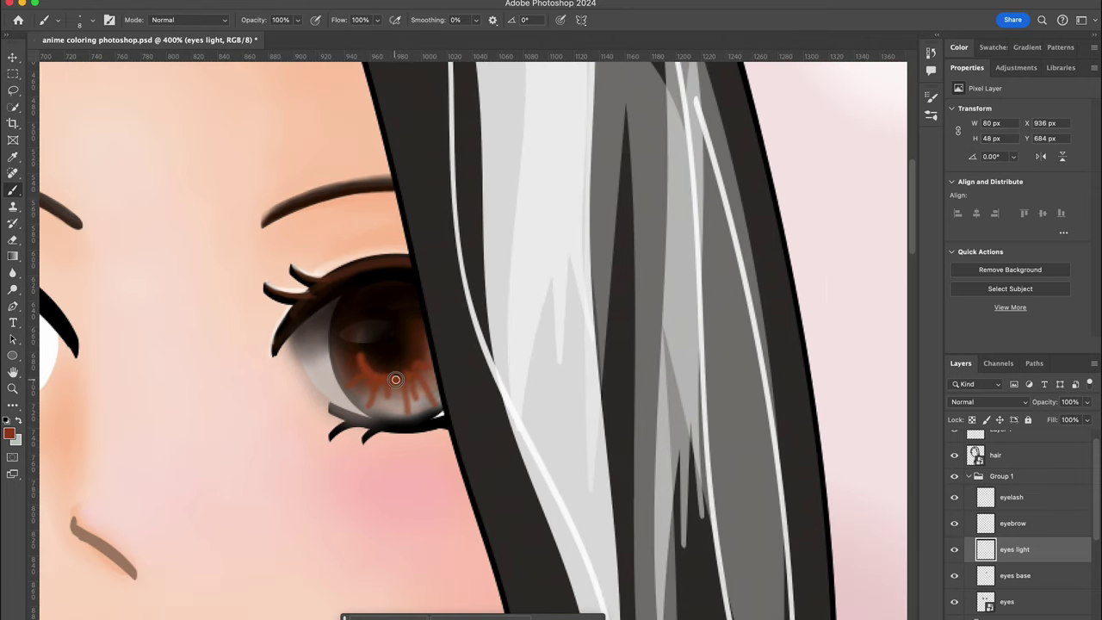
Step: Add an orange arc on the iris edge, Gaussian-blur it, and paint faint orange lower-iris streaks
left_click_drag(411, 343, 423, 372)
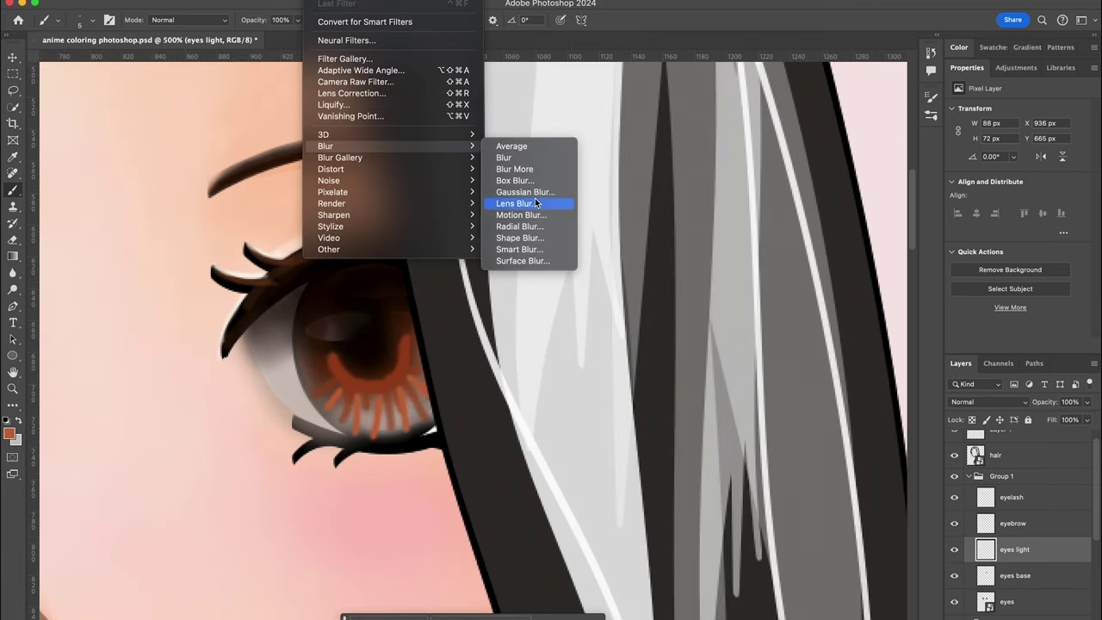
left_click(534, 188)
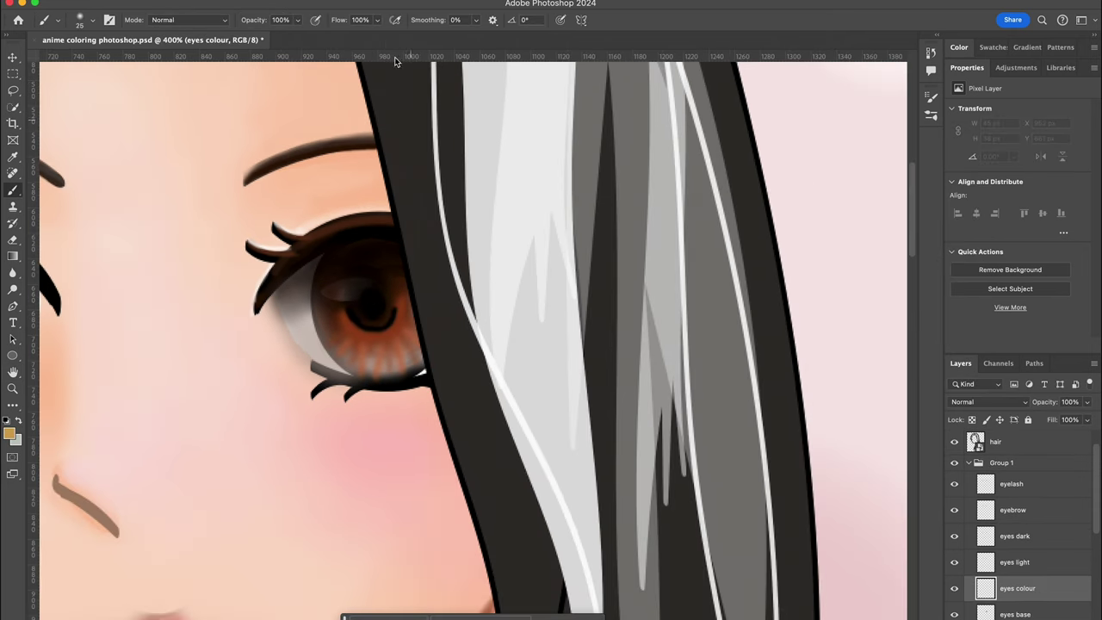
key("2")
key("3")
scroll(361, 335, "down", 1)
mouse_move(379, 344)
left_mouse_down()
mouse_move(406, 318)
mouse_move(364, 330)
left_mouse_up()
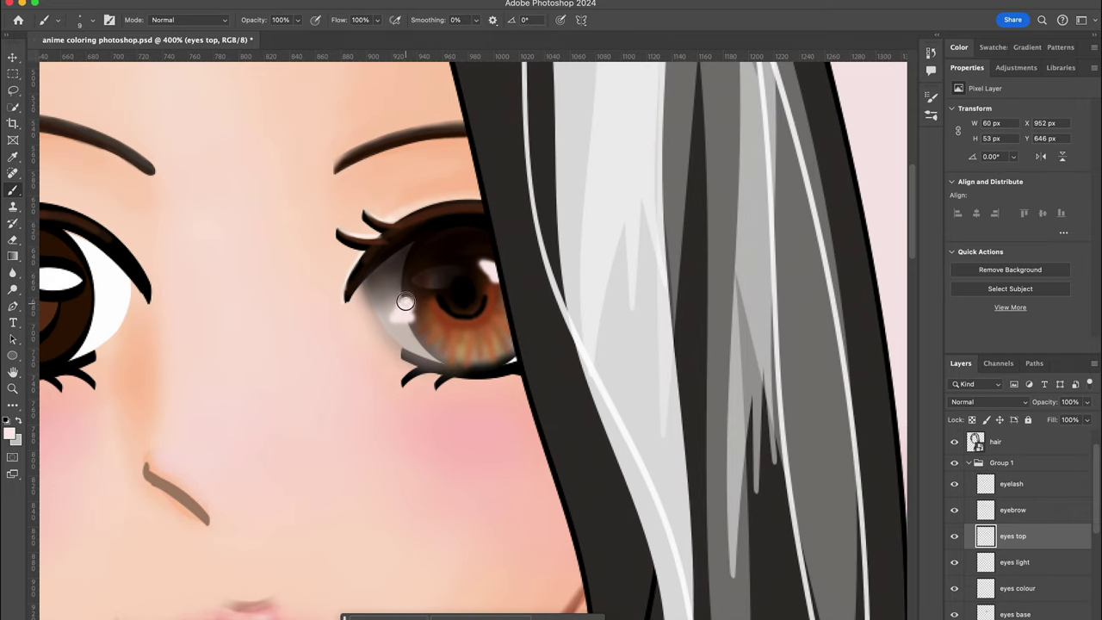
scroll(584, 317, "up", 3)
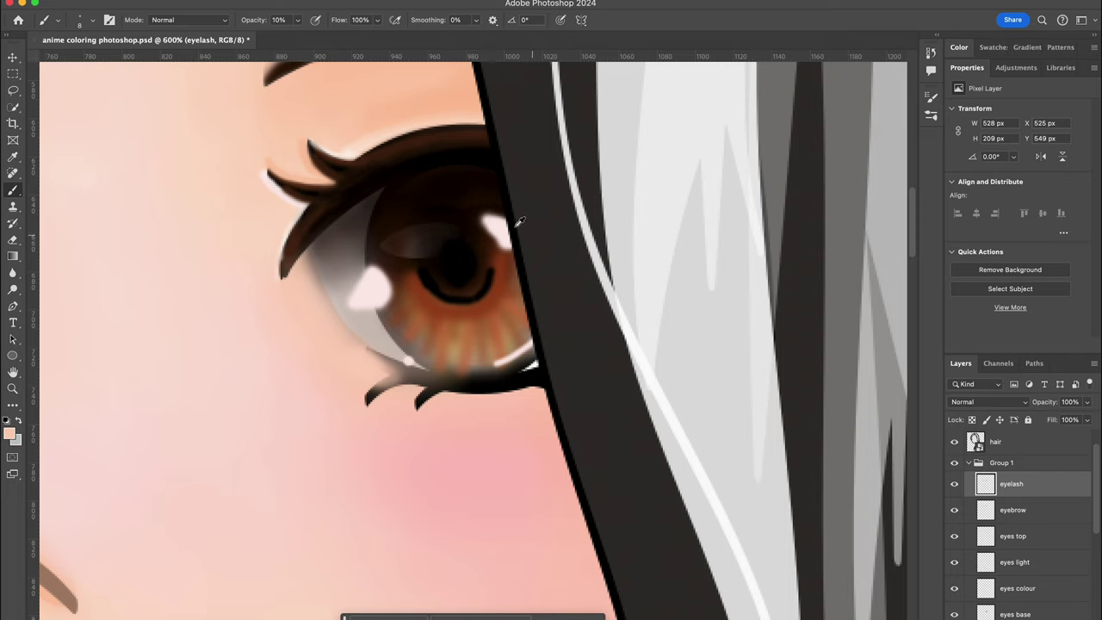
Step: Paint a light lower-lash accent and thin upper lash strokes with a size 5 brush at 30%
key("x")
key("bracketleft")
key("bracketleft")
key("bracketleft")
key("3")
left_click_drag(368, 404, 408, 387)
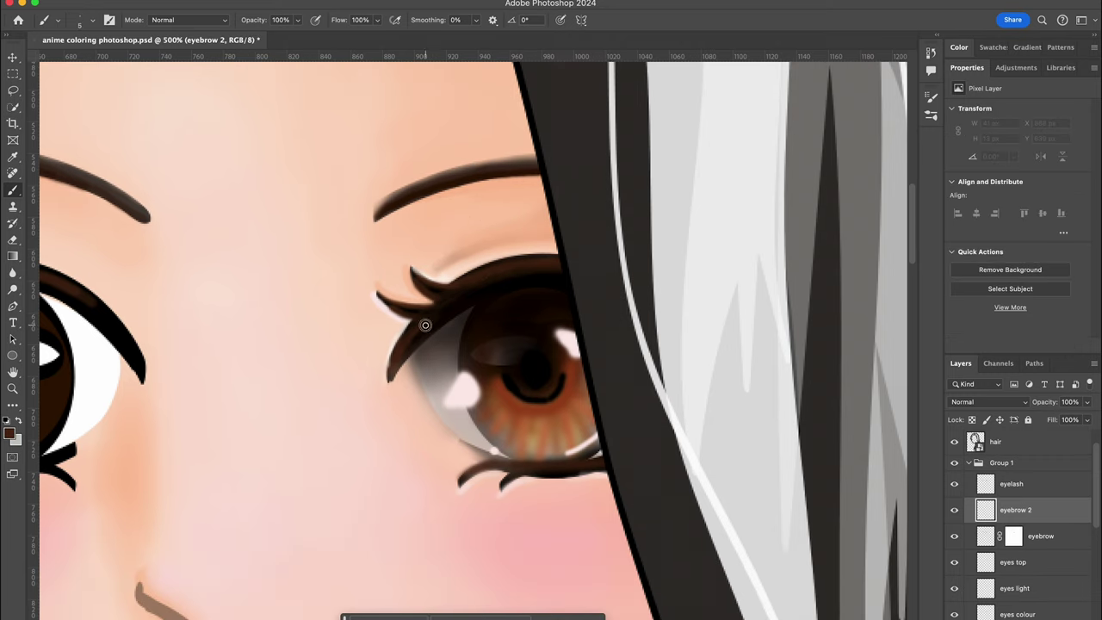
left_click_drag(413, 325, 361, 314)
left_click_drag(451, 293, 412, 277)
left_click_drag(482, 277, 435, 267)
left_click_drag(1015, 509, 1016, 481)
left_click_drag(463, 274, 424, 261)
left_click_drag(508, 269, 435, 256)
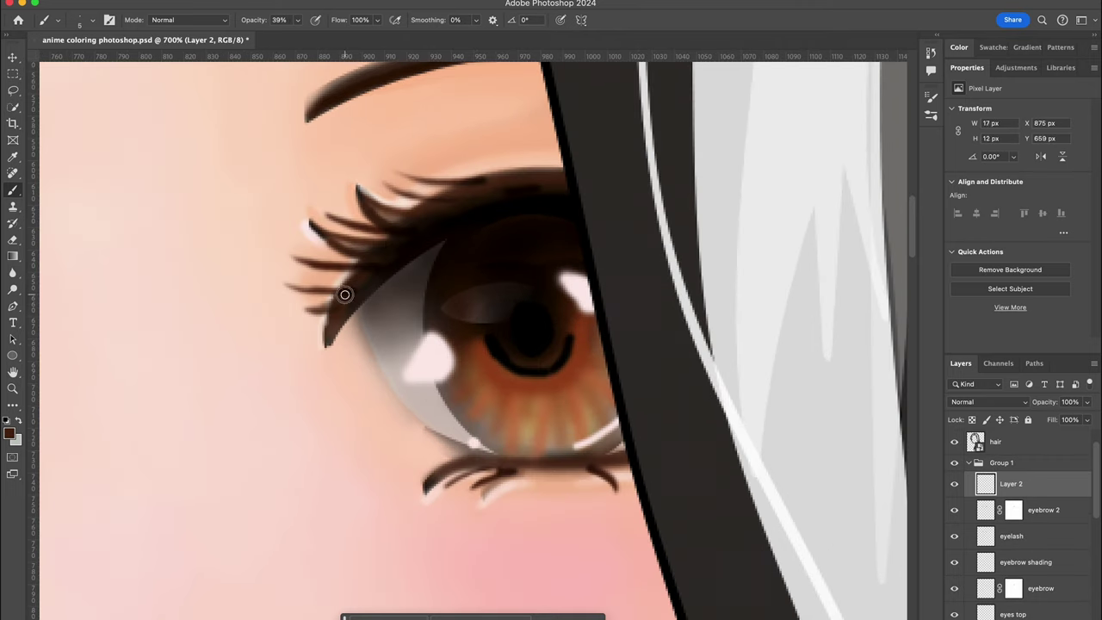
Step: Add more fine feathery strokes above the upper lash line on a new layer
mouse_move(353, 286)
left_mouse_down()
mouse_move(317, 303)
mouse_move(297, 291)
left_mouse_up()
scroll(364, 271, "up", 2)
left_click_drag(306, 175, 239, 164)
left_click_drag(362, 142, 315, 115)
scroll(393, 128, "down", 2)
scroll(445, 219, "down", 1)
scroll(482, 219, "up", 2)
left_click_drag(415, 196, 377, 166)
left_click_drag(457, 174, 410, 155)
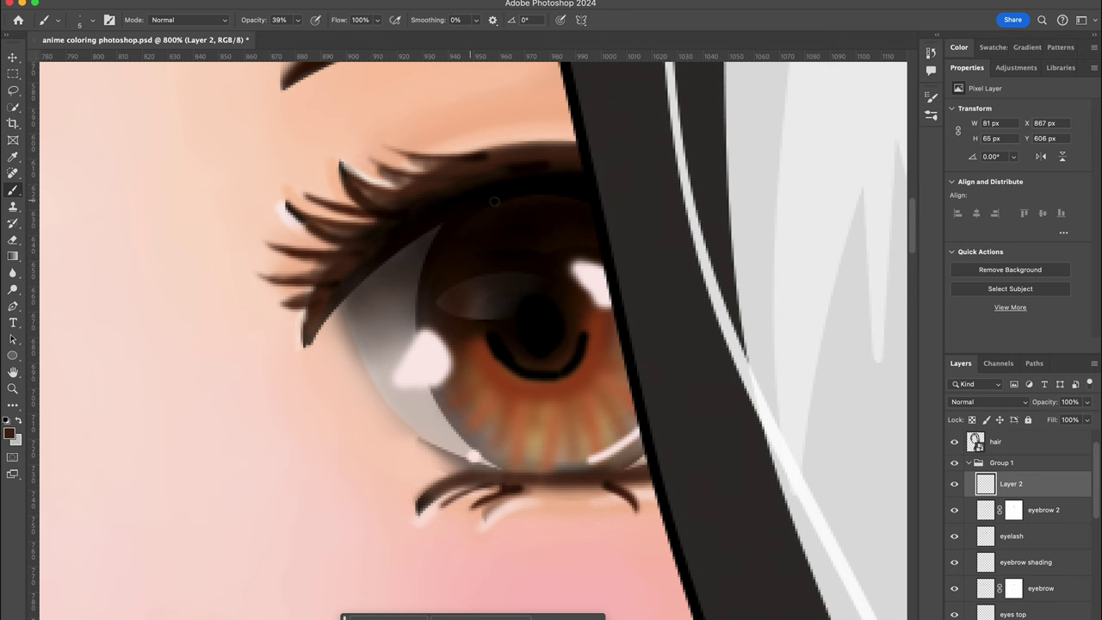
scroll(413, 224, "up", 1)
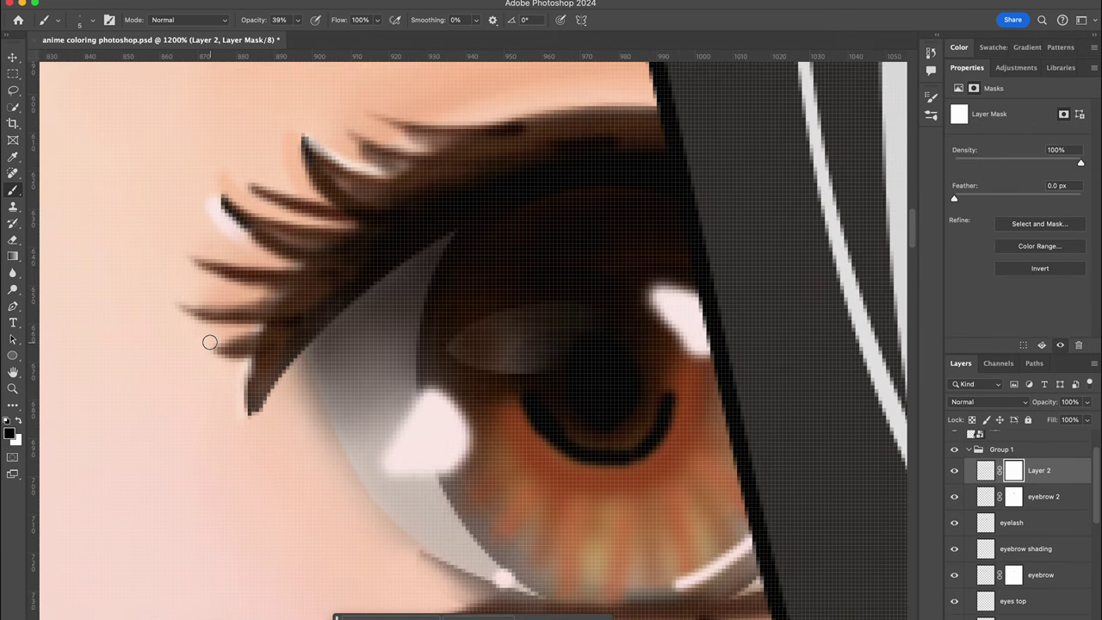
scroll(339, 136, "down", 1)
Step: Soften the lash ends on the layer mask at 64%, then marquee-select the eye region
key("ctrl+2")
scroll(571, 387, "down", 1)
scroll(390, 440, "up", 1)
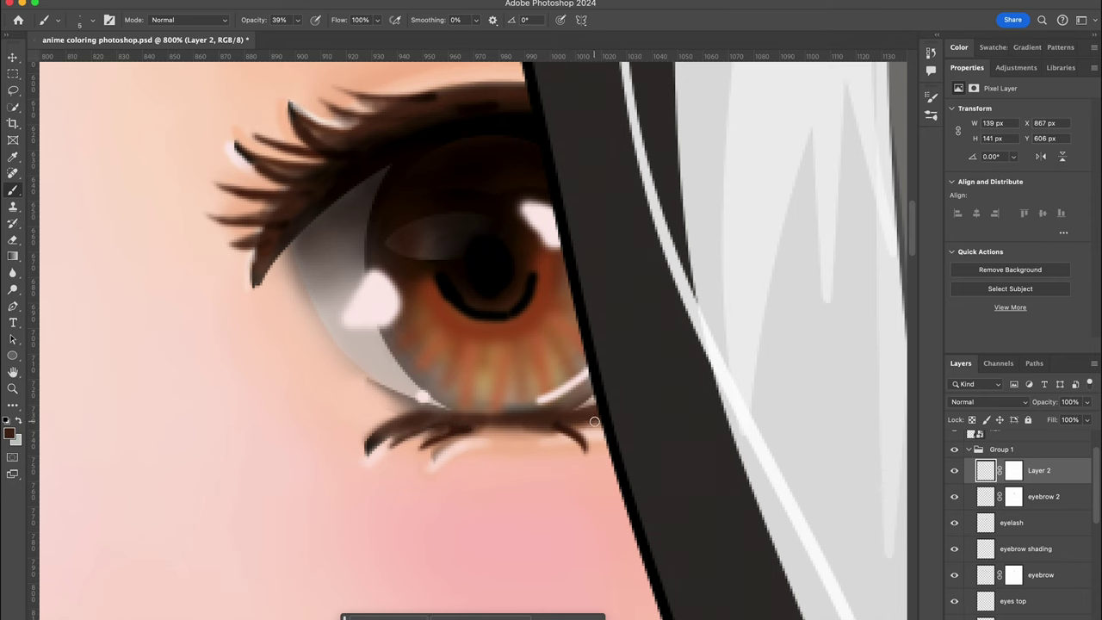
scroll(477, 335, "down", 2)
key("ctrl+backslash")
key("6")
key("4")
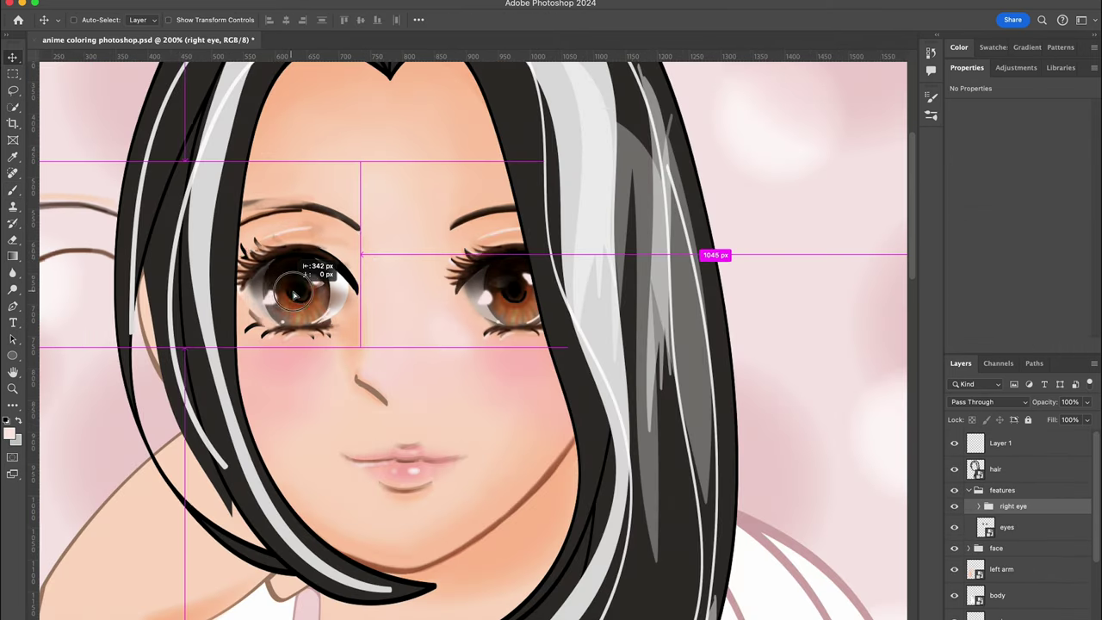
mouse_move(272, 173)
left_mouse_down()
mouse_move(502, 261)
mouse_move(495, 243)
left_mouse_up()
left_click(997, 549)
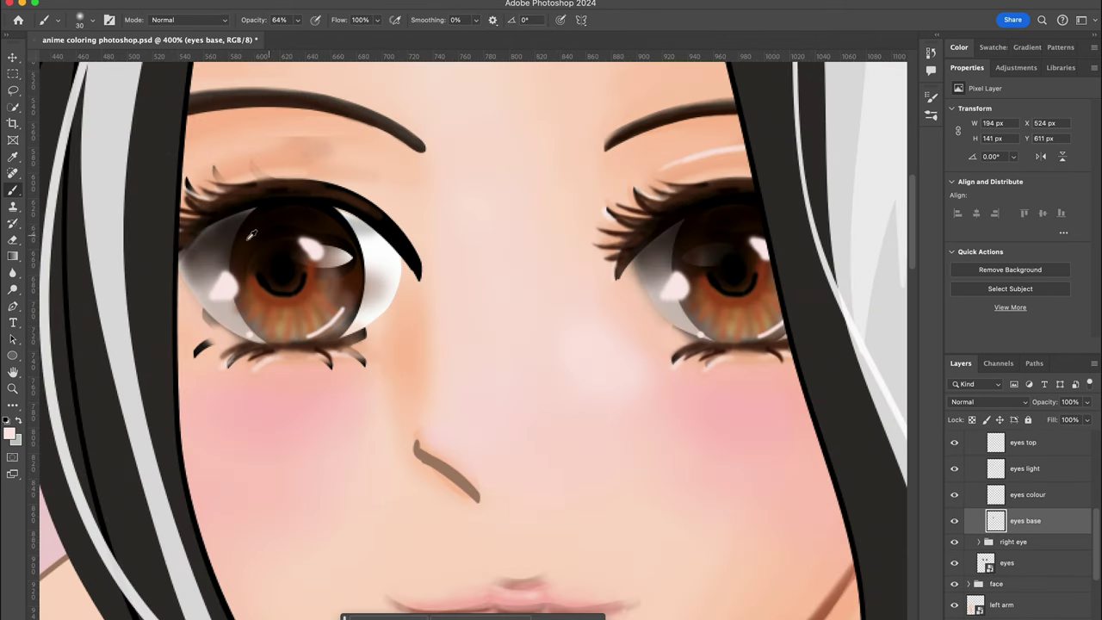
Step: Shade the left eye's white with soft grey at 18% opacity
left_click_drag(344, 219, 396, 261)
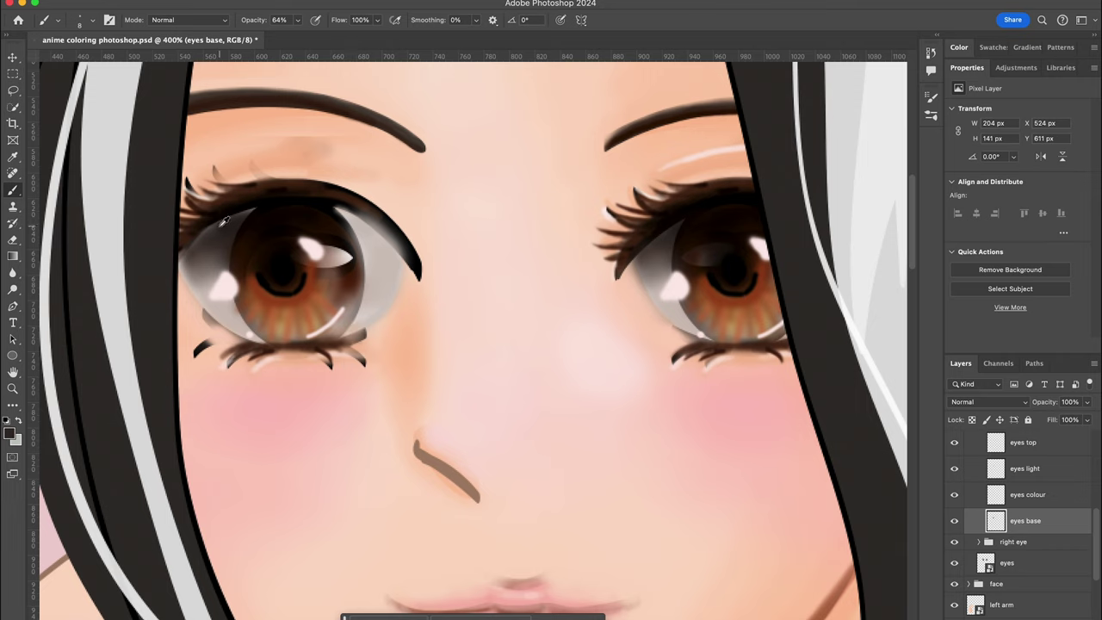
left_click_drag(227, 216, 191, 244)
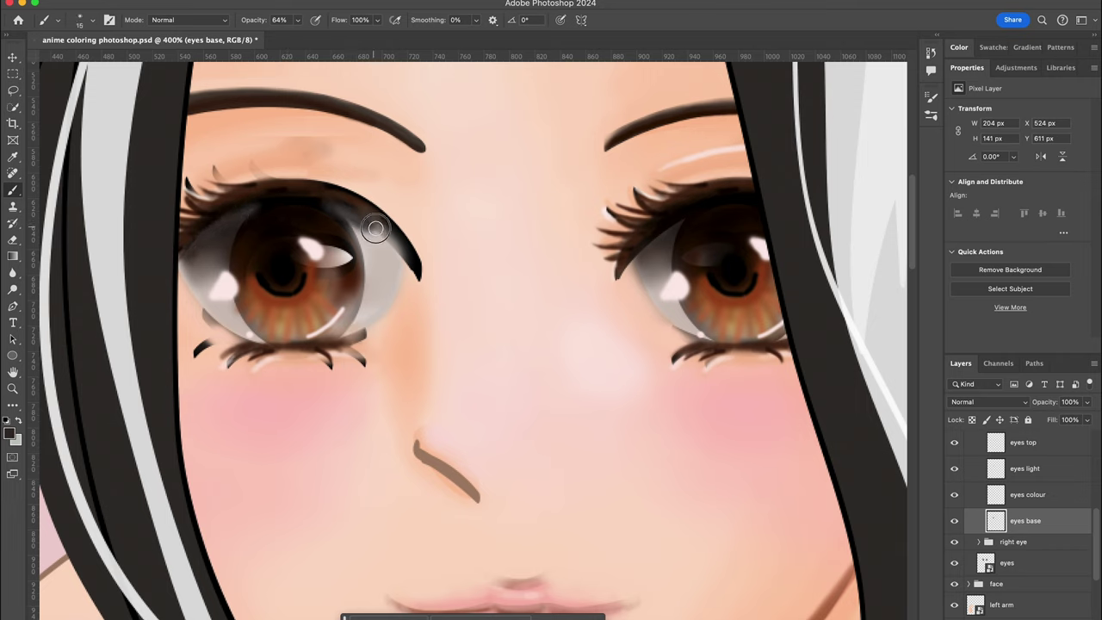
left_click_drag(296, 19, 298, 38)
mouse_move(363, 249)
left_mouse_down()
mouse_move(364, 273)
mouse_move(364, 226)
left_mouse_up()
scroll(329, 253, "up", 1)
left_click(299, 21)
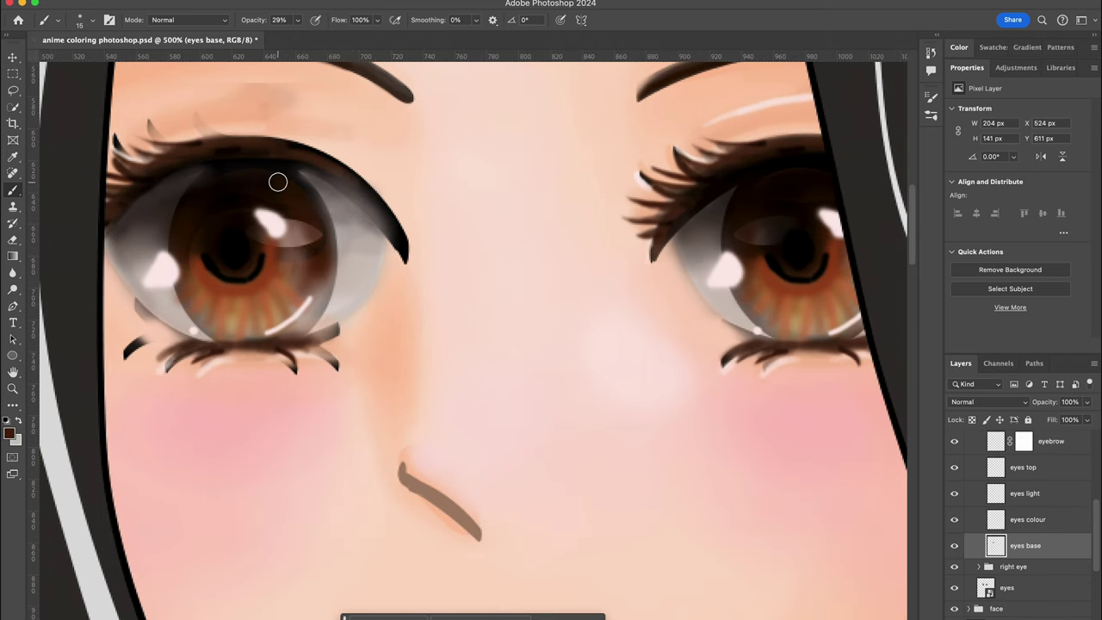
Step: Cover the lower-lash tips with sampled peach skin colour and add a dark lash stroke above the eye
scroll(322, 247, "left", 5)
left_click(281, 393, "alt")
left_click_drag(282, 392, 266, 401)
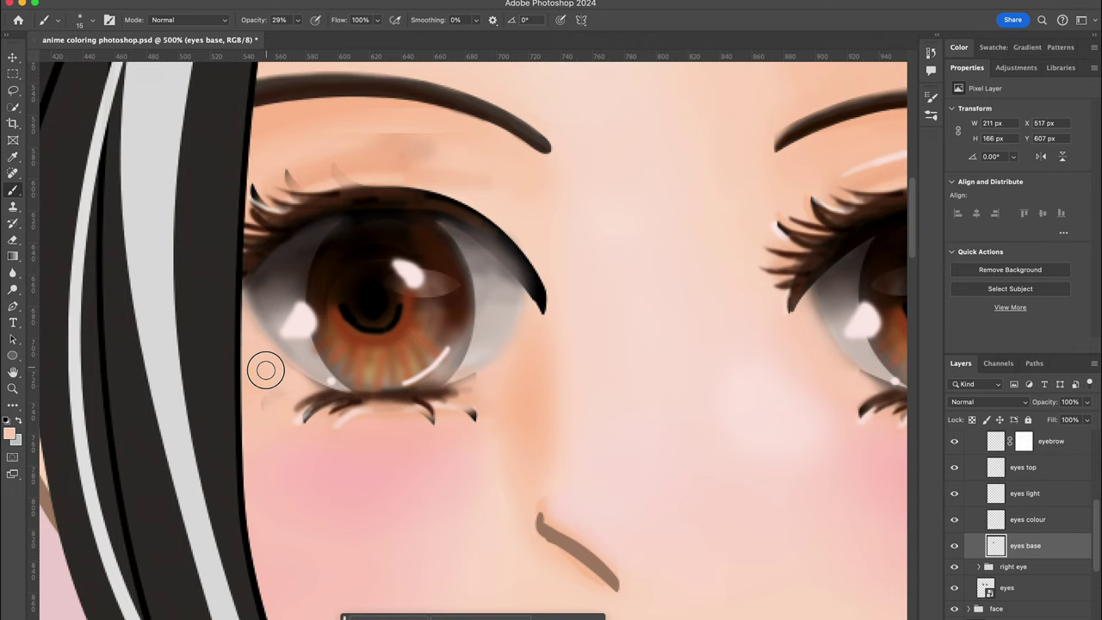
left_click_drag(467, 421, 473, 419)
scroll(340, 162, "up", 1)
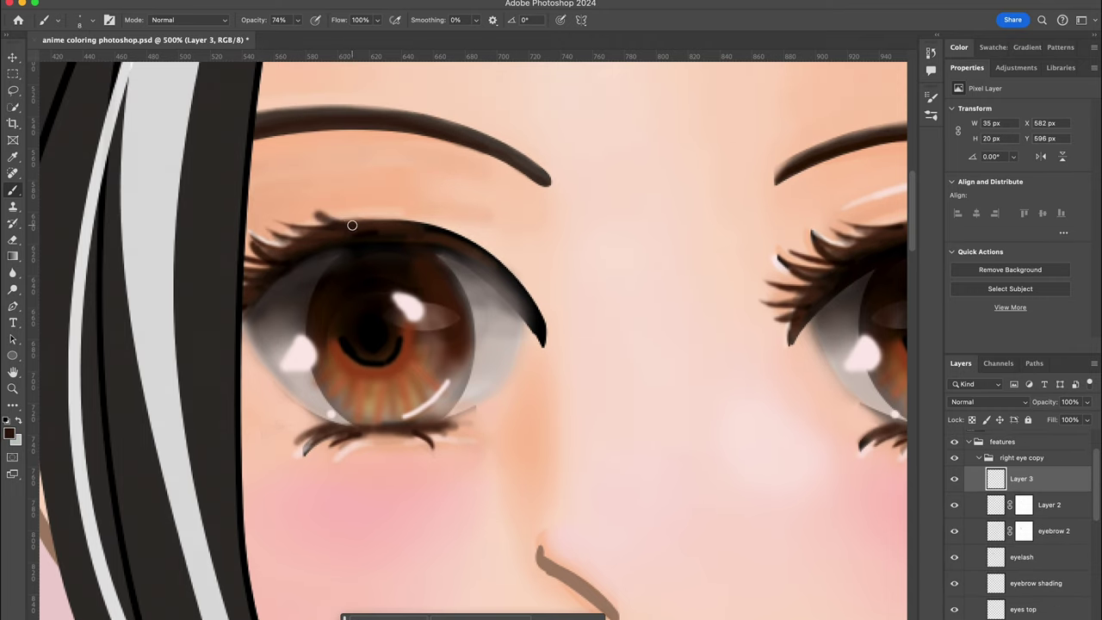
left_click_drag(352, 223, 308, 205)
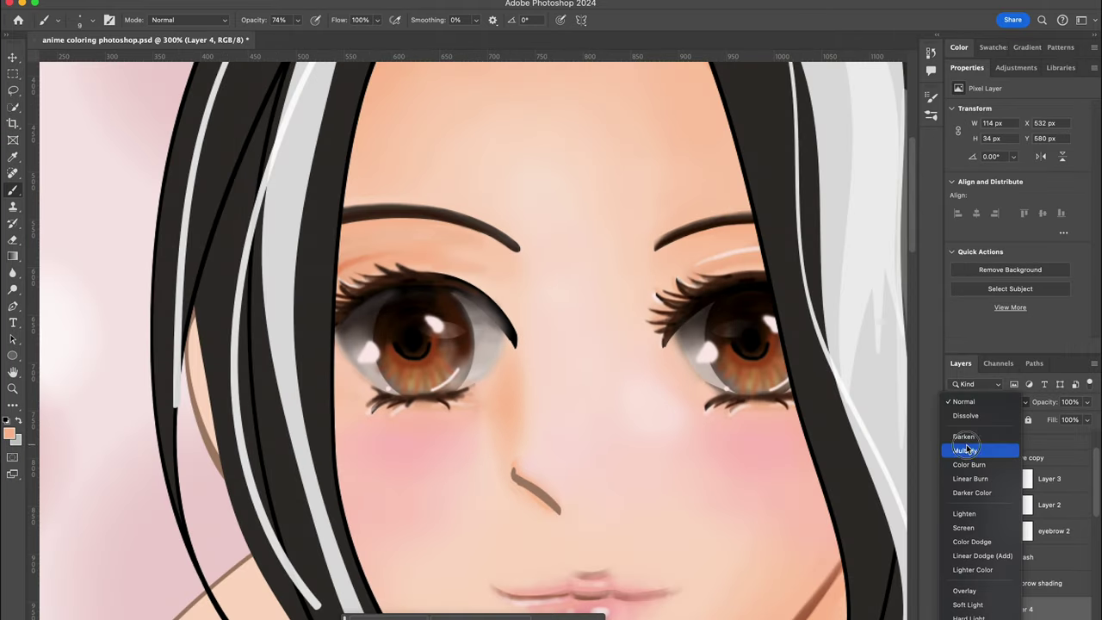
Step: Shade the eyelid crease below the brow in peach with a size 25 brush at 6%
key("bracketright")
key("bracketright")
key("bracketright")
left_click_drag(333, 268, 370, 242)
key("0")
key("6")
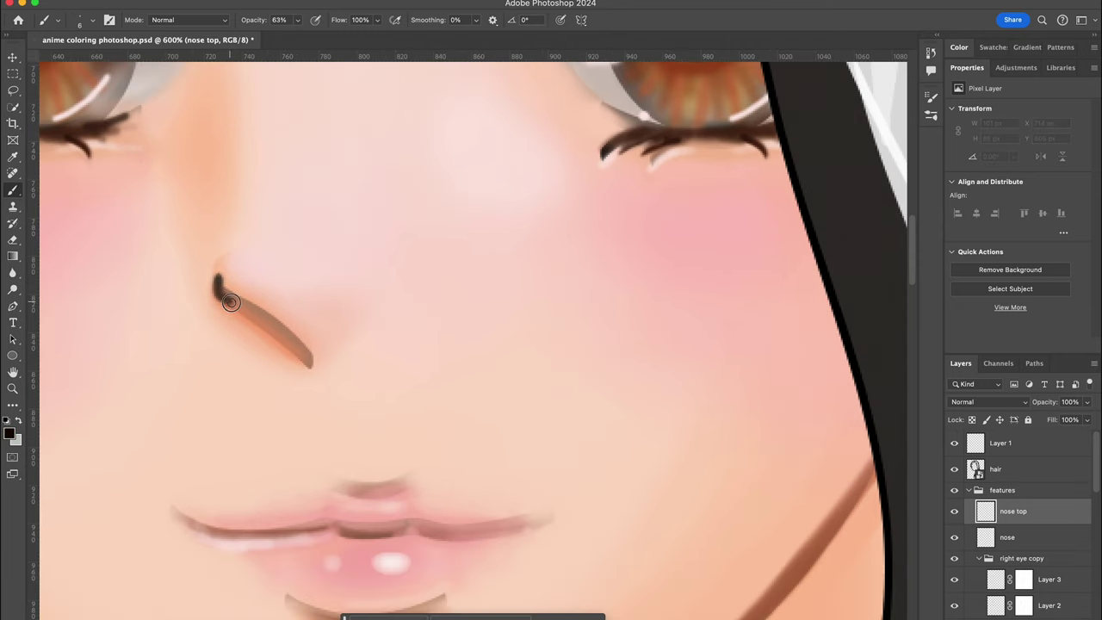
Step: Redraw the nose in black, thin it with skin colour, taper the eyebrow tails, and shade the jawline
left_click_drag(230, 301, 310, 363)
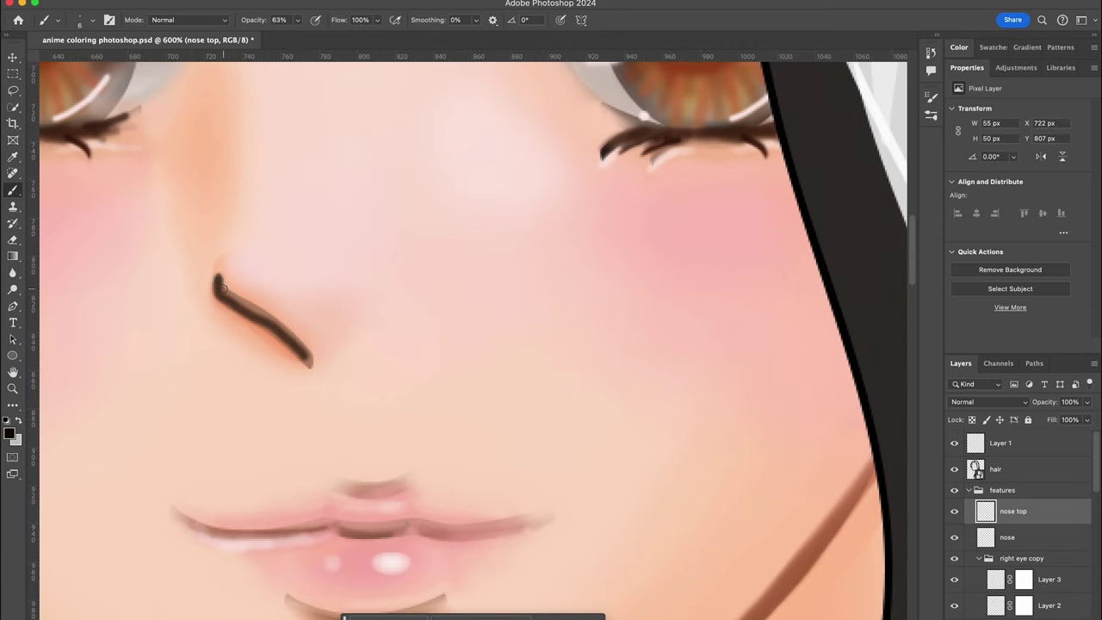
left_click_drag(217, 284, 293, 348)
left_click(246, 300, "alt")
left_click_drag(246, 301, 303, 350)
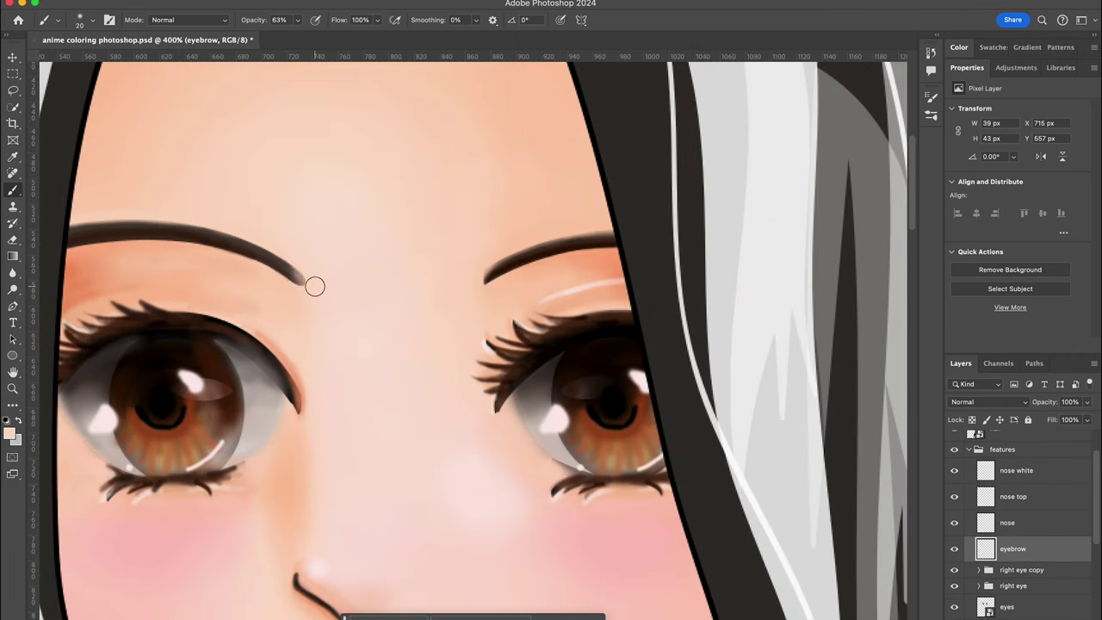
mouse_move(315, 285)
left_mouse_down()
mouse_move(256, 233)
mouse_move(313, 276)
mouse_move(177, 212)
left_mouse_up()
mouse_move(483, 278)
left_mouse_down()
mouse_move(509, 241)
mouse_move(538, 226)
left_mouse_up()
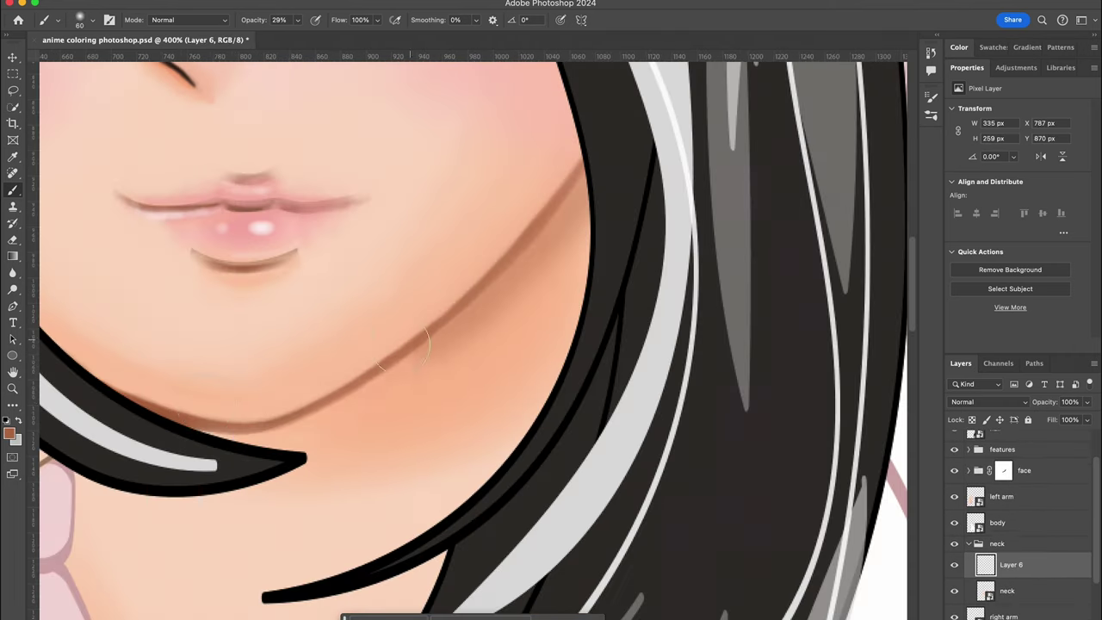
mouse_move(215, 422)
left_mouse_down()
mouse_move(602, 243)
mouse_move(507, 274)
left_mouse_up()
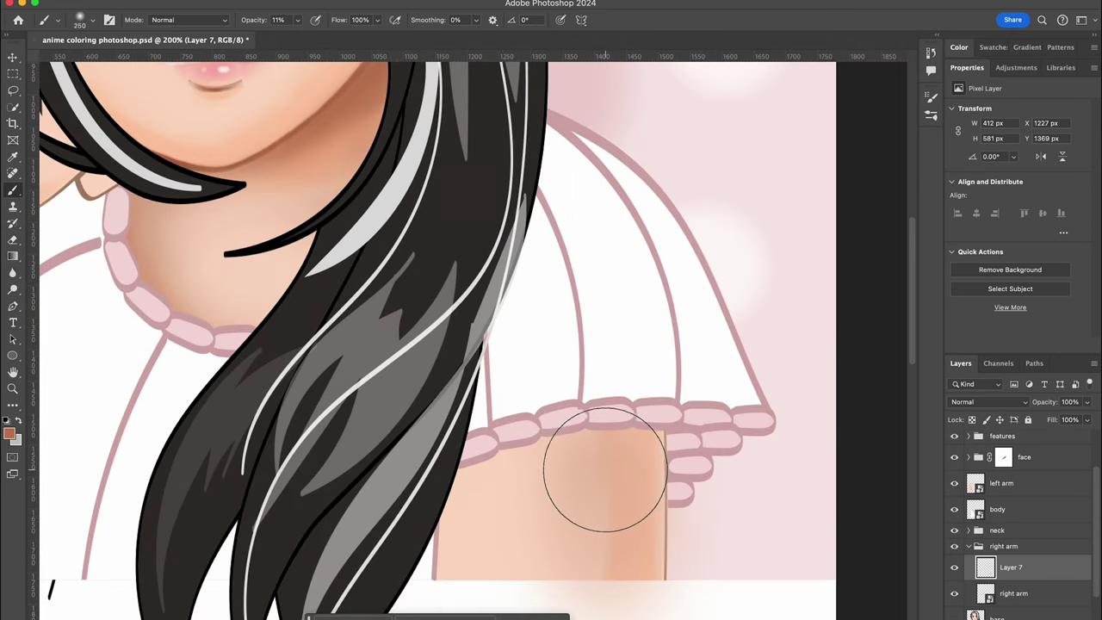
Step: Paint soft darker shading on the arm just below the sleeve ruffles
mouse_move(604, 469)
left_mouse_down()
mouse_move(590, 455)
mouse_move(534, 462)
mouse_move(487, 442)
left_mouse_up()
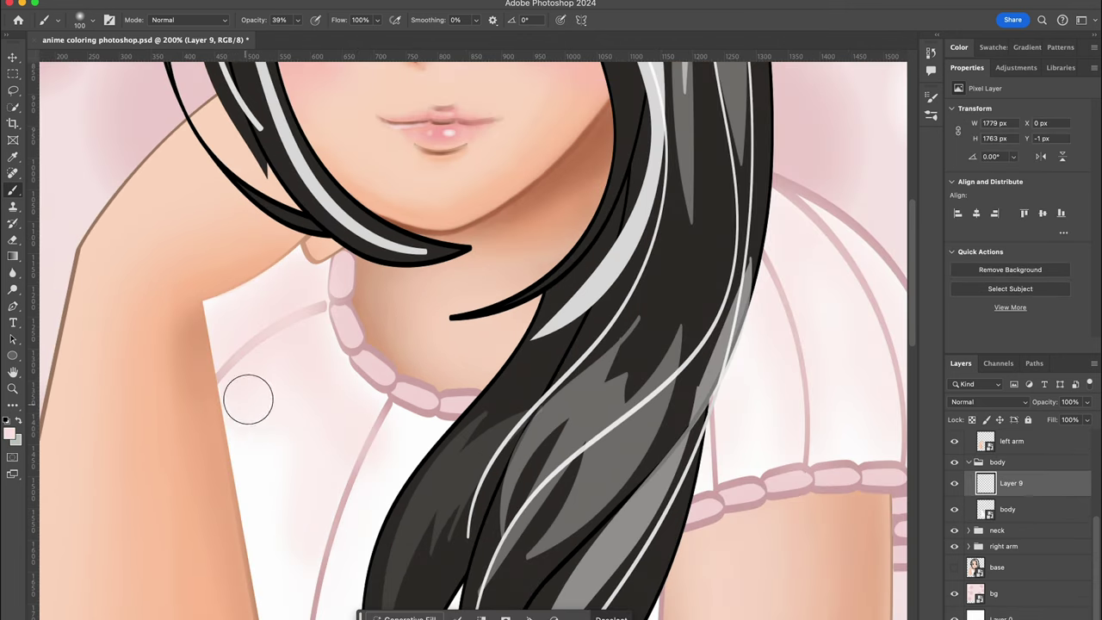
scroll(248, 398, "down", 3)
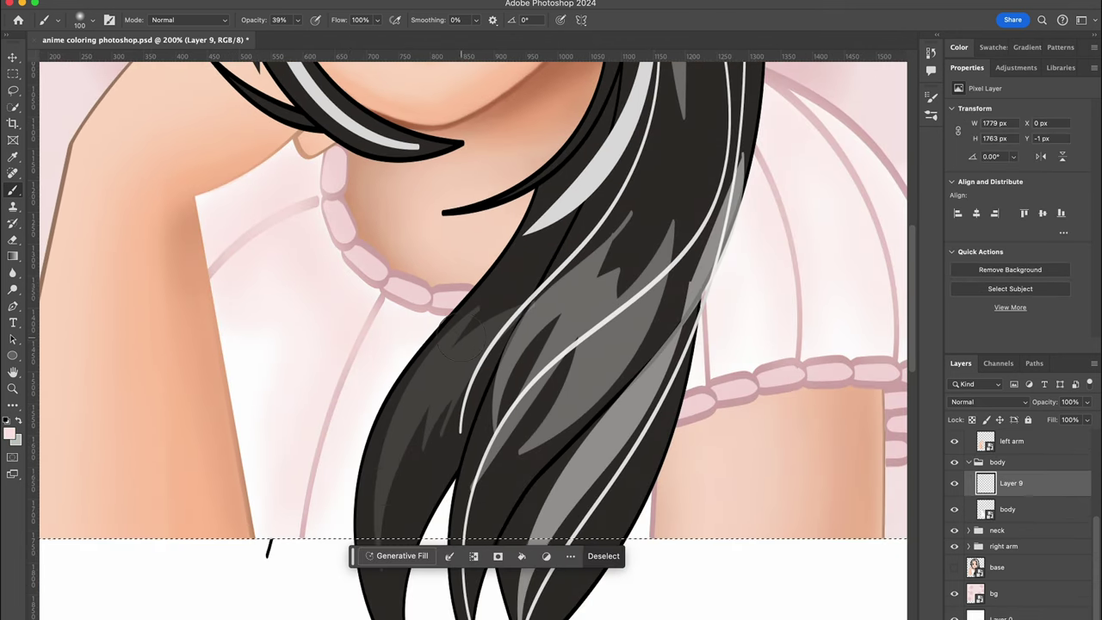
Step: Shade the puffed sleeve in darker pink
scroll(752, 294, "up", 3)
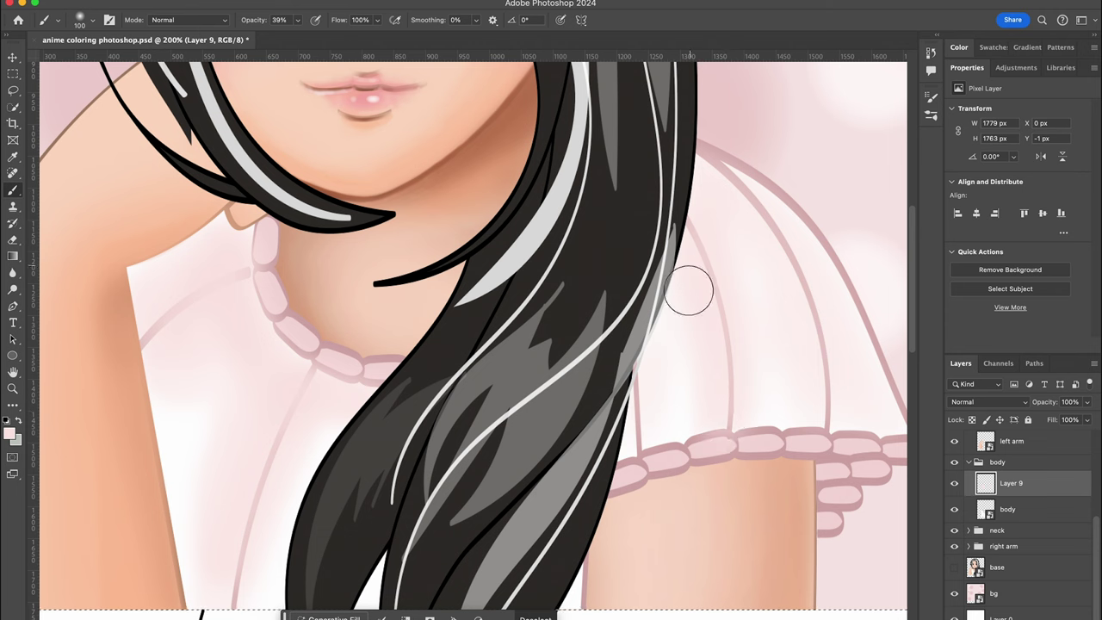
scroll(654, 378, "right", 3)
mouse_move(646, 357)
left_mouse_down()
mouse_move(645, 146)
mouse_move(731, 422)
left_mouse_up()
left_click_drag(654, 138, 826, 422)
Step: At 14% opacity, brush soft pink shading over the chest, sleeve ruffle and a sleeve fold
key("1")
key("4")
left_click_drag(259, 577, 197, 327)
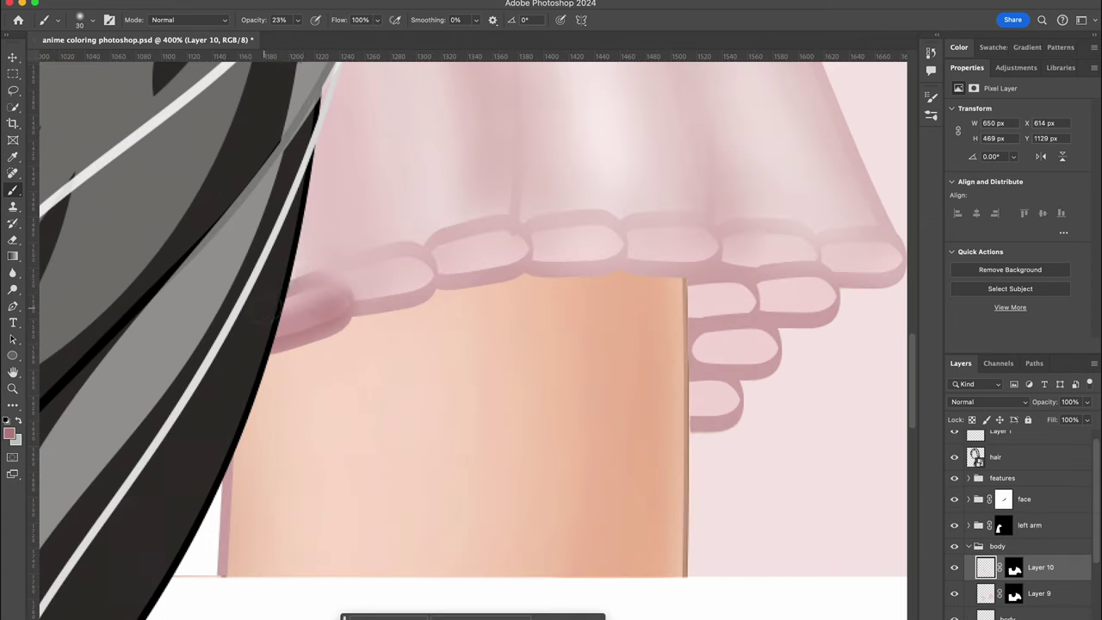
left_click_drag(293, 314, 362, 301)
scroll(361, 301, "right", 5)
mouse_move(627, 258)
left_mouse_down()
mouse_move(435, 261)
mouse_move(480, 312)
mouse_move(474, 302)
mouse_move(556, 310)
mouse_move(427, 371)
left_mouse_up()
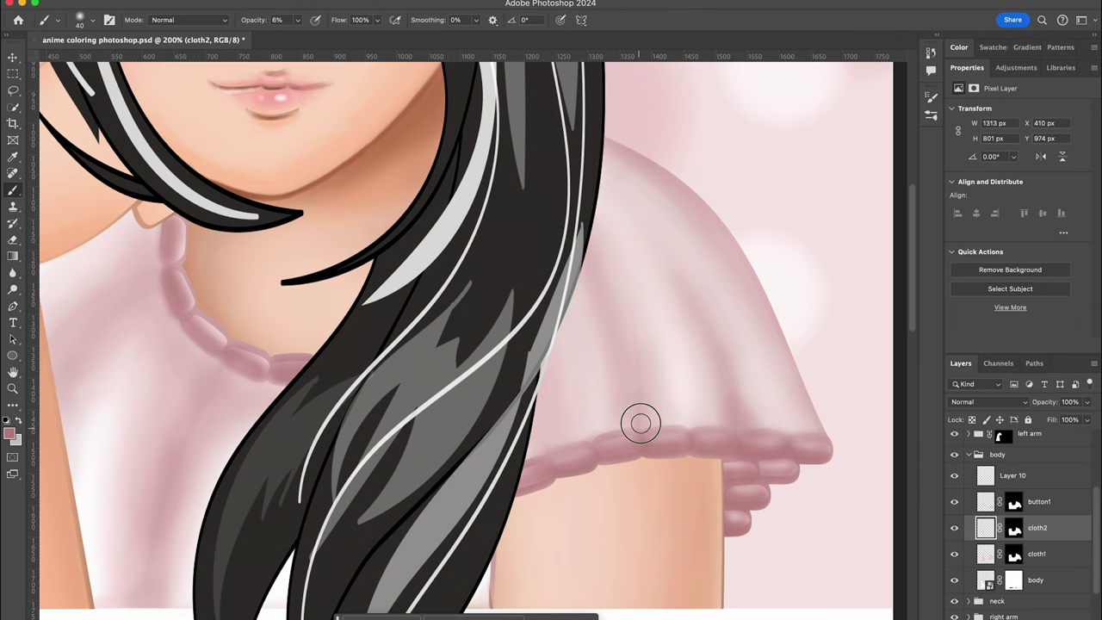
left_click_drag(680, 237, 594, 434)
key("ctrl+minus")
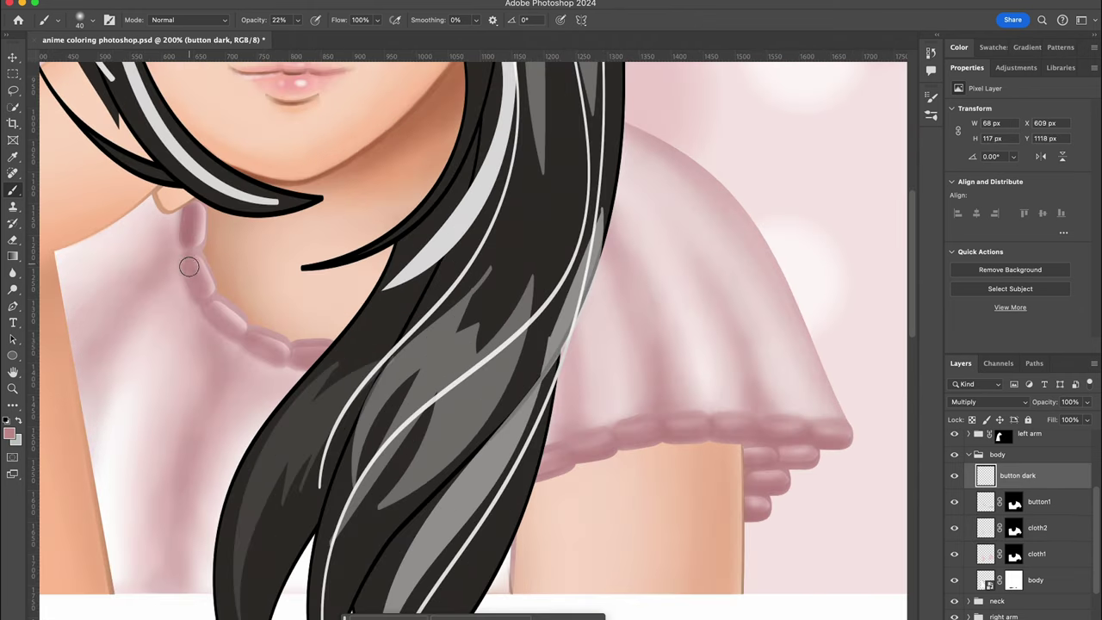
scroll(184, 263, "up", 2)
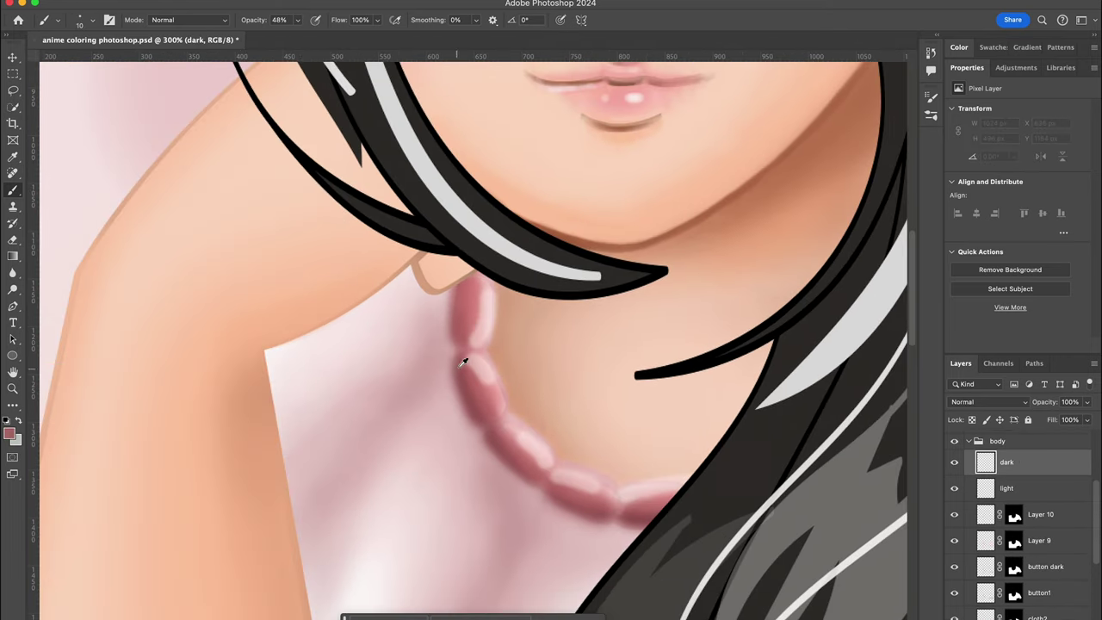
left_click(93, 24)
Step: Darken the necklace's left edge at 100% opacity, then paint the choker beads brighter pink at 19%
left_click_drag(297, 19, 388, 46)
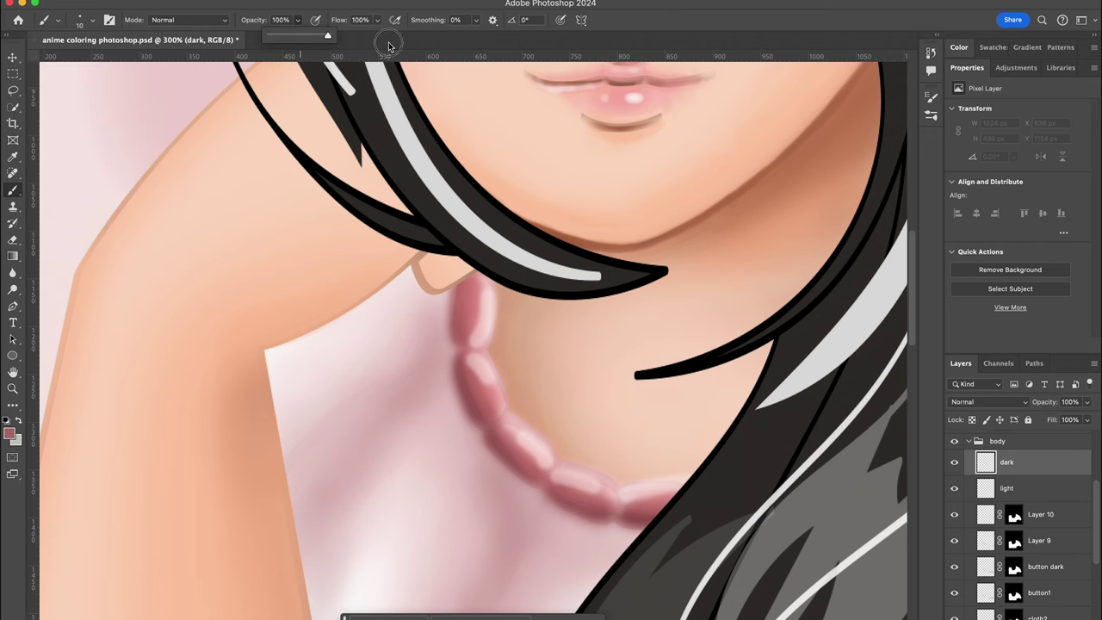
left_click_drag(453, 288, 473, 348)
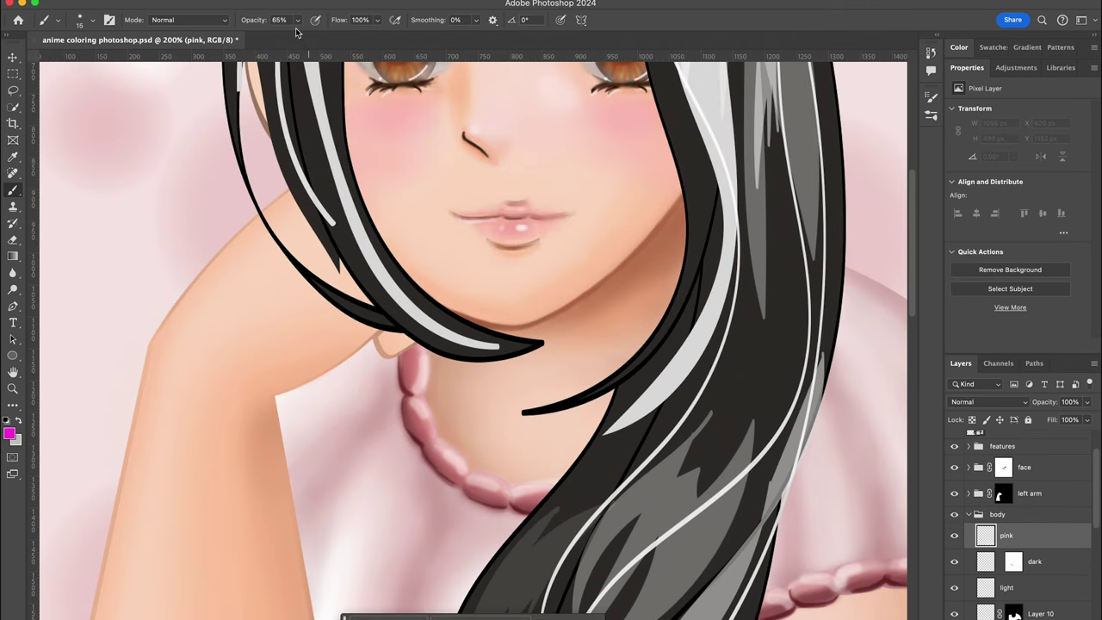
left_click_drag(297, 21, 266, 34)
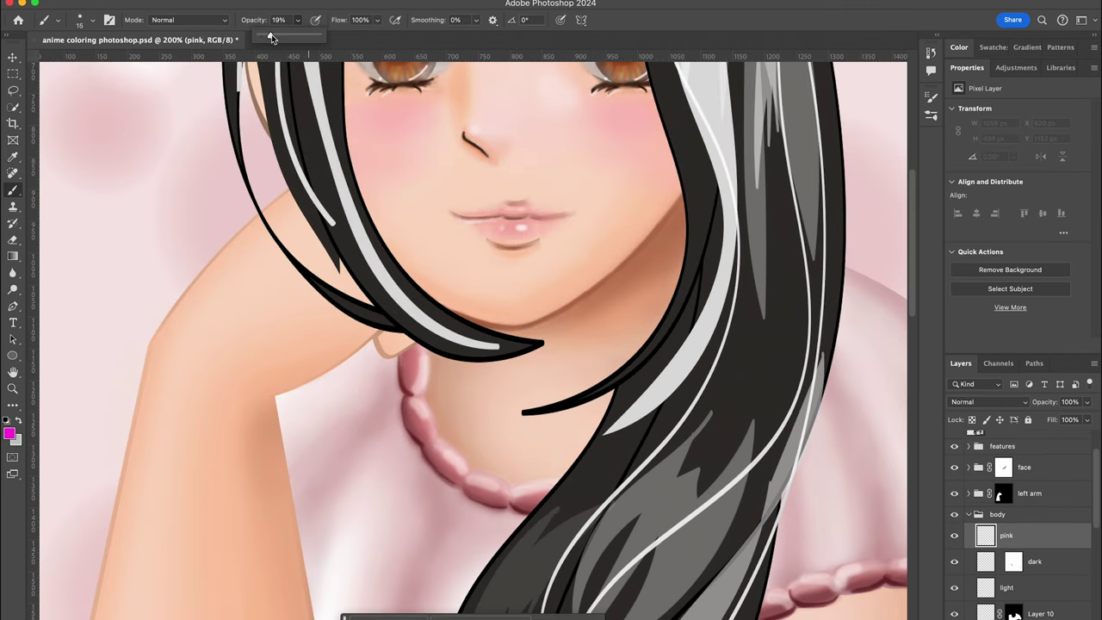
key("ctrl+bracketleft")
key("ctrl+bracketleft")
left_click_drag(411, 353, 510, 500)
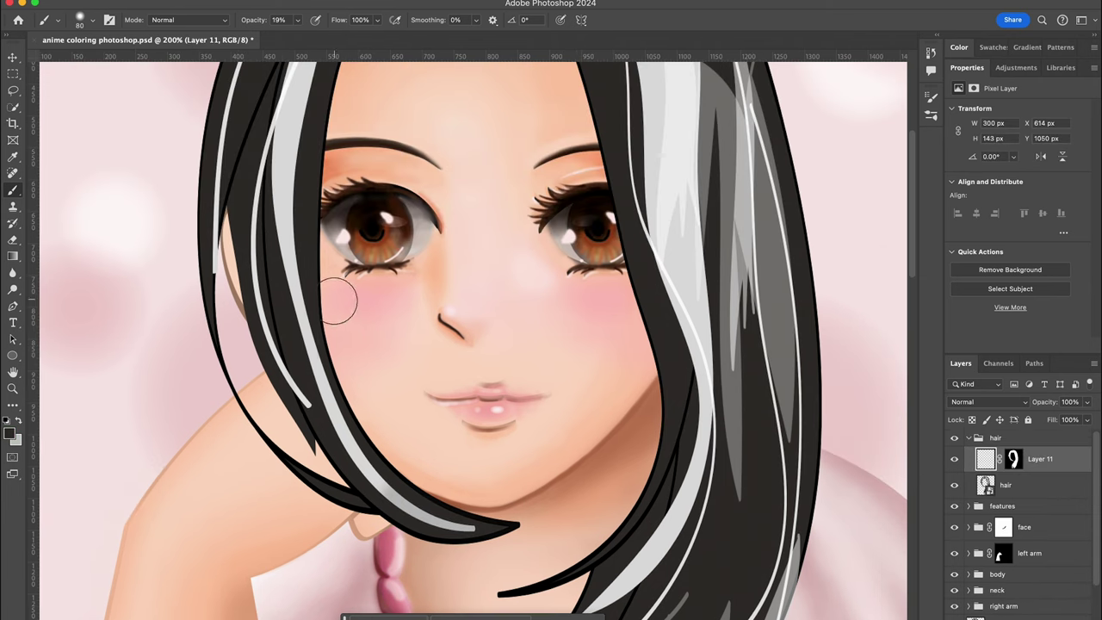
Step: Paint light highlights along the lower hair strand and the strand near the chin with a smaller brush
left_click_drag(520, 526, 315, 378)
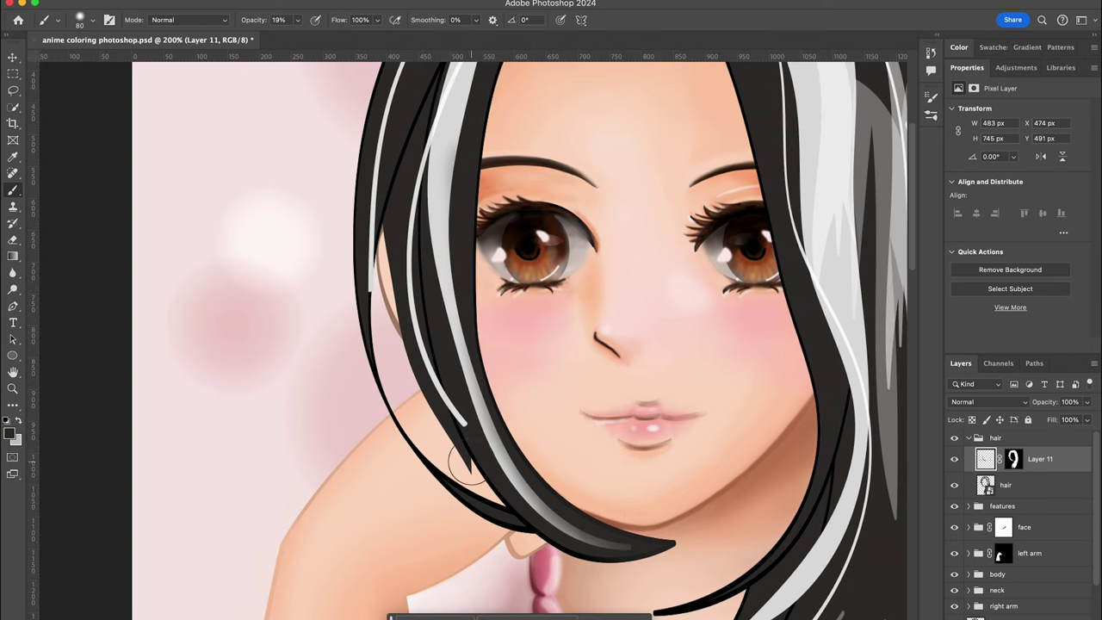
key("[")
key("[")
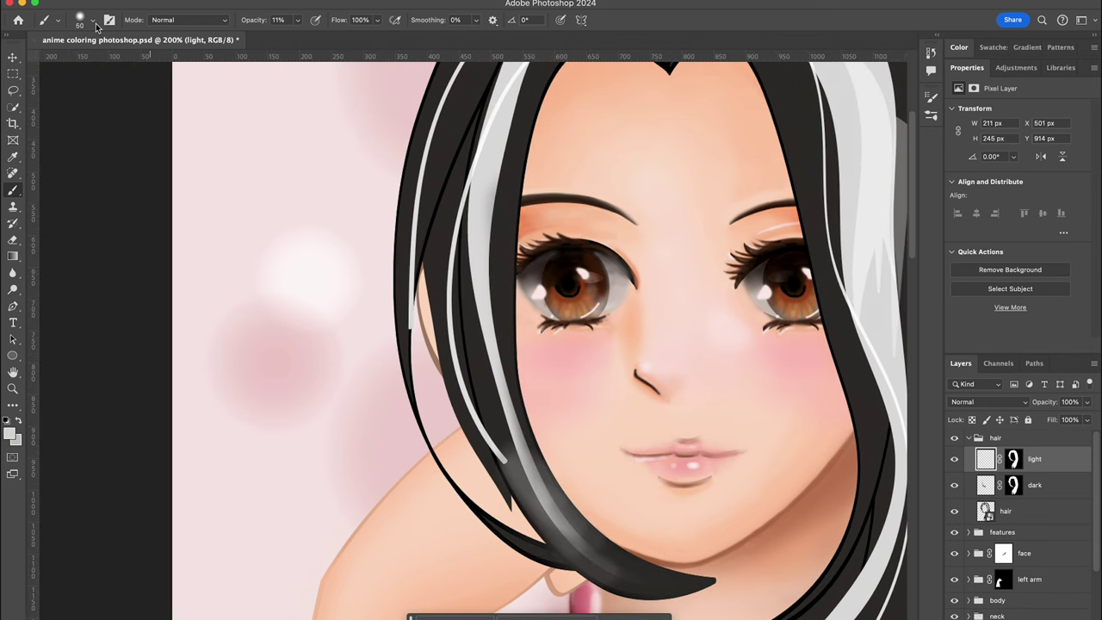
left_click(95, 22)
key("Return")
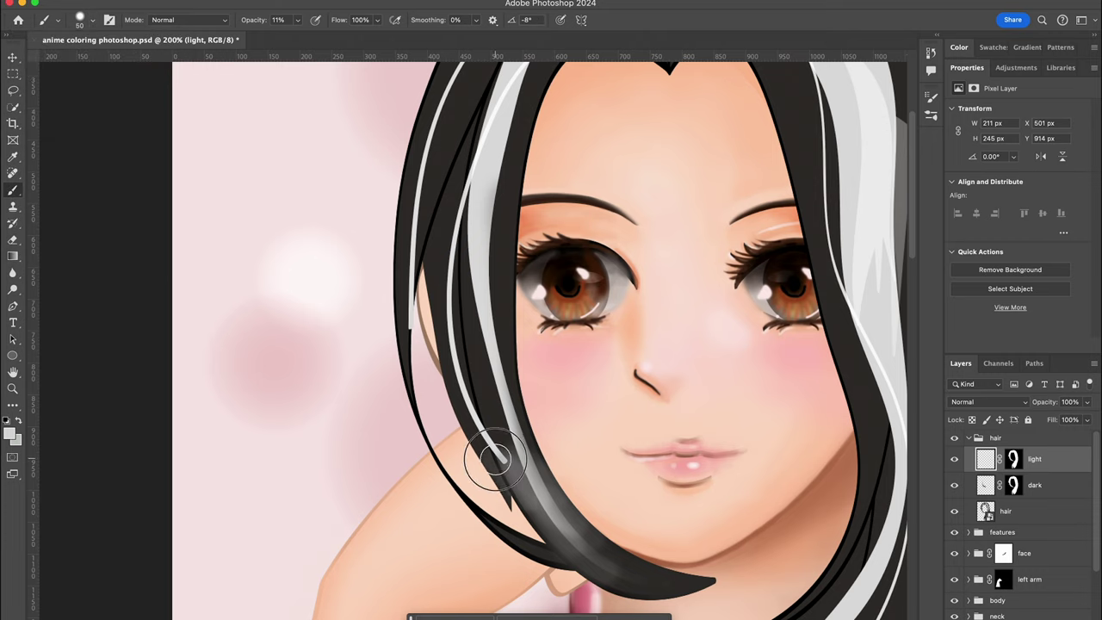
mouse_move(553, 456)
left_mouse_down()
mouse_move(615, 568)
mouse_move(543, 468)
left_mouse_up()
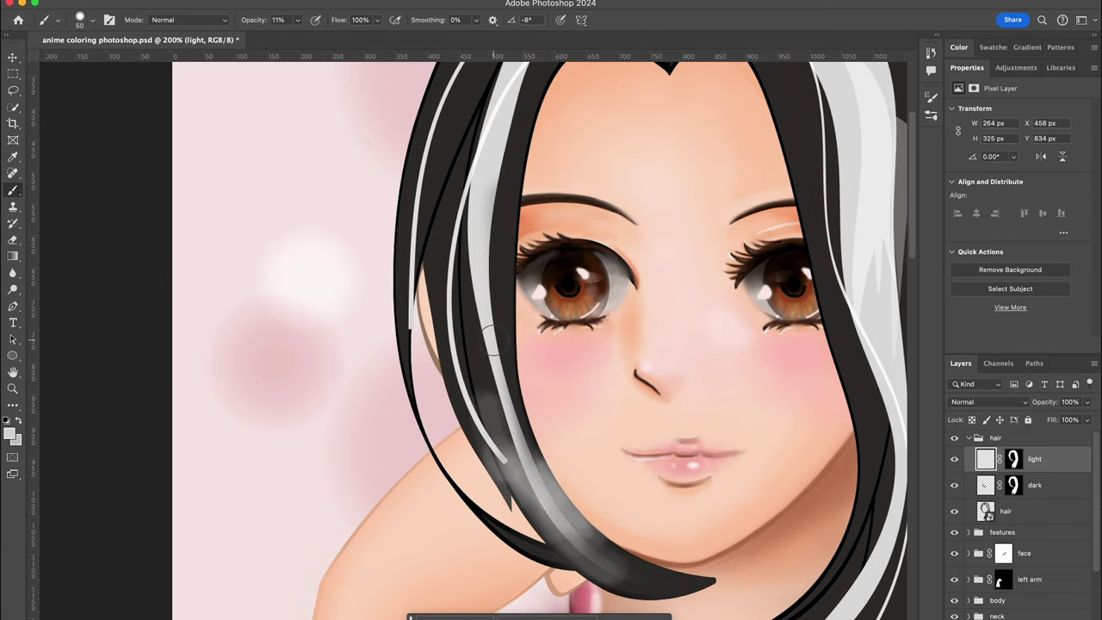
Step: Add soft grey highlights along the upper-left, middle and lower hair strands up to the hairline
scroll(554, 350, "right", 3)
mouse_move(449, 206)
left_mouse_down()
mouse_move(381, 270)
mouse_move(450, 246)
mouse_move(465, 215)
mouse_move(418, 196)
left_mouse_up()
scroll(418, 196, "down", 2)
mouse_move(460, 319)
left_mouse_down()
mouse_move(465, 414)
mouse_move(447, 258)
left_mouse_up()
scroll(387, 516, "down", 3)
left_click_drag(373, 561, 457, 473)
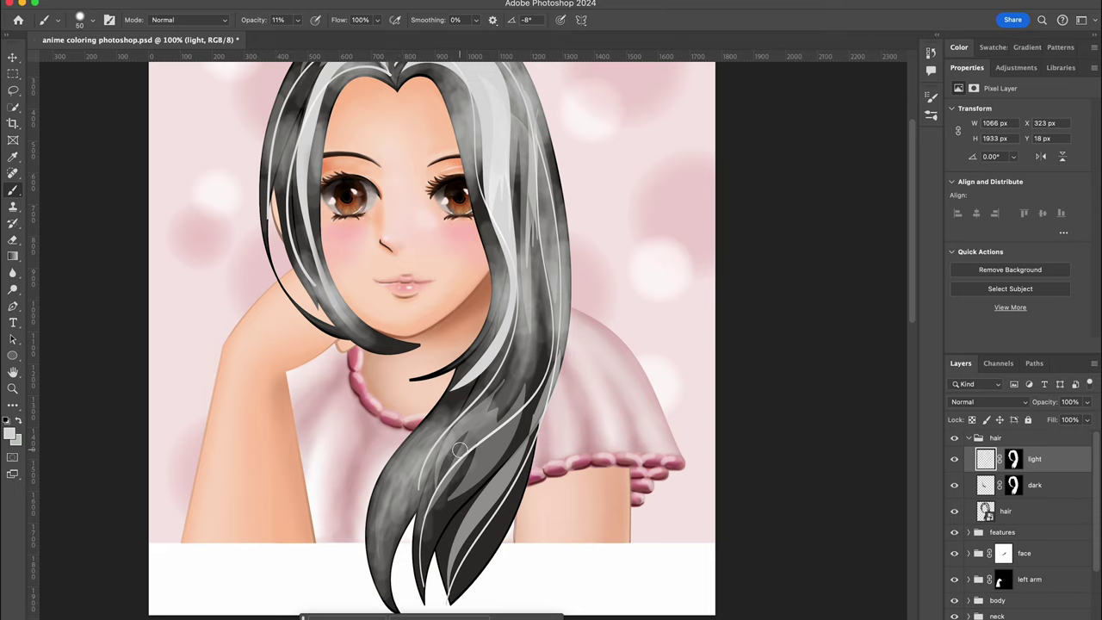
scroll(456, 490, "up", 1)
mouse_move(448, 516)
left_mouse_down()
mouse_move(418, 590)
mouse_move(526, 398)
mouse_move(469, 507)
mouse_move(538, 404)
left_mouse_up()
scroll(284, 176, "up", 5)
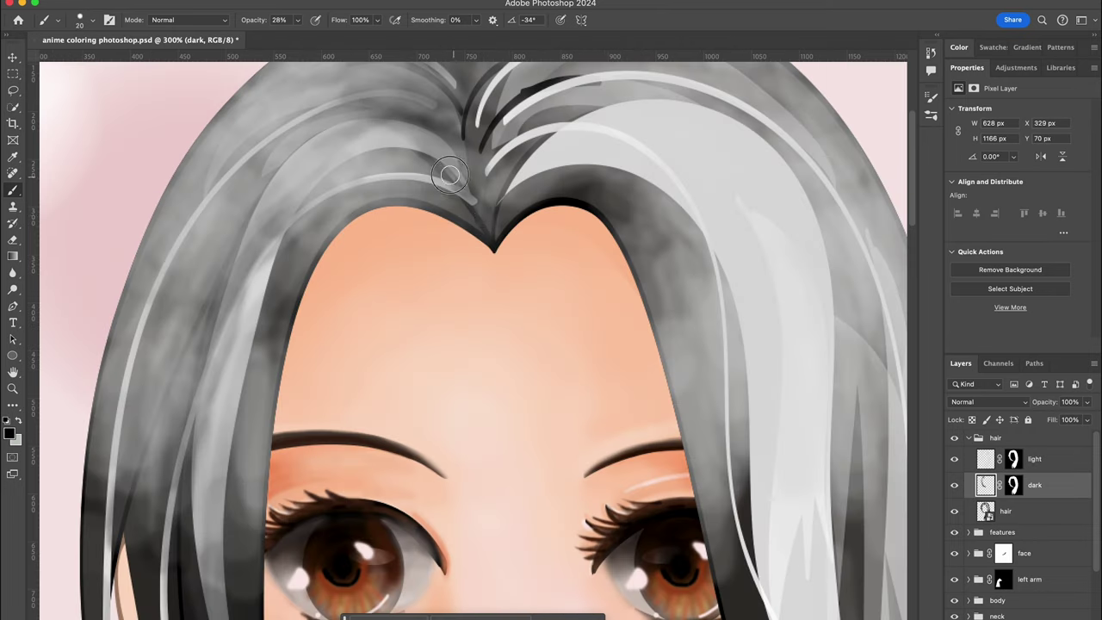
left_click_drag(450, 175, 369, 172)
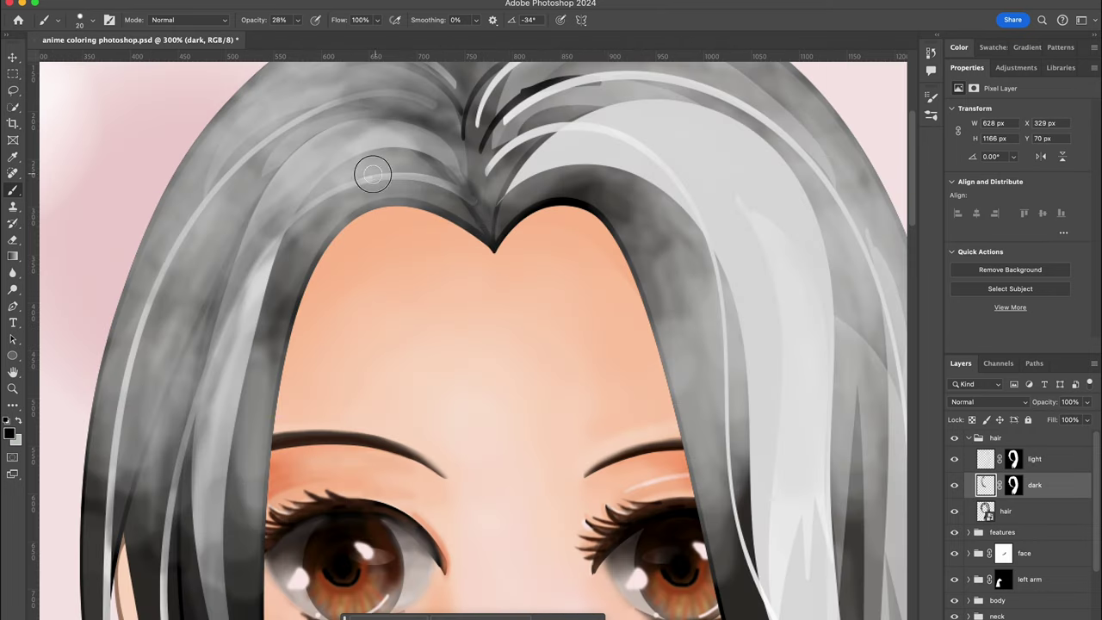
Step: Shade the left hair strand, the part and the hairline in darker grey
mouse_move(284, 223)
left_mouse_down()
mouse_move(176, 482)
mouse_move(226, 335)
mouse_move(172, 538)
left_mouse_up()
left_click_drag(332, 210, 198, 578)
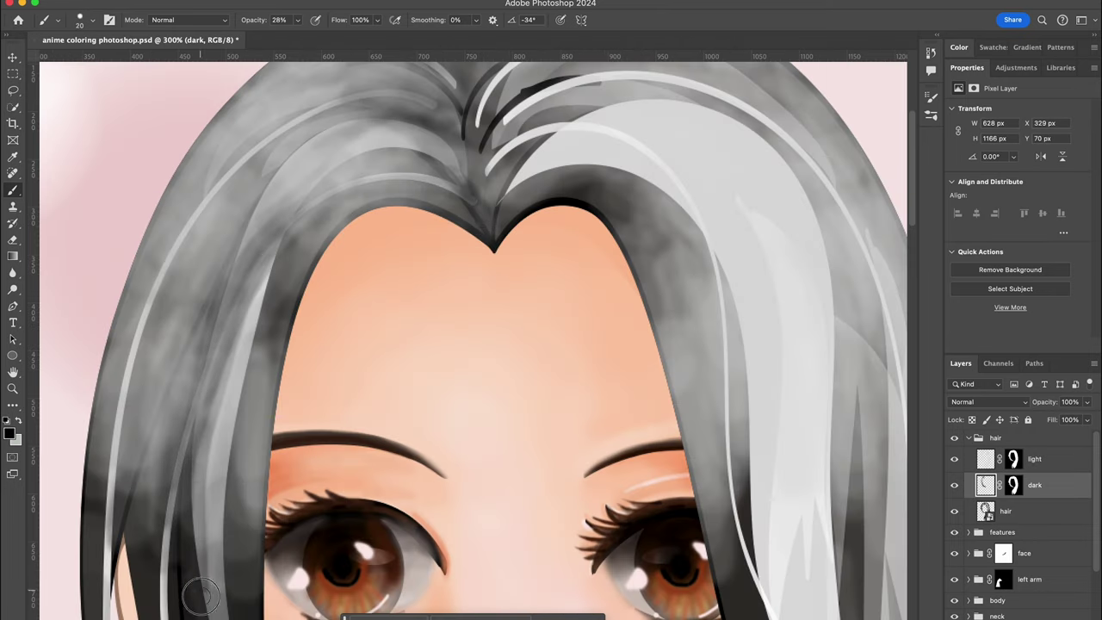
mouse_move(484, 213)
left_mouse_down()
mouse_move(307, 163)
mouse_move(245, 249)
left_mouse_up()
mouse_move(465, 181)
left_mouse_down()
mouse_move(455, 153)
mouse_move(258, 181)
left_mouse_up()
Step: Enlarge the brush to 40 and darken the right side and right strand of the hair
key("ctrl+minus")
key("bracketright")
left_click_drag(538, 155, 614, 577)
mouse_move(465, 120)
left_mouse_down()
mouse_move(546, 395)
mouse_move(528, 348)
left_mouse_up()
left_click_drag(585, 591, 568, 479)
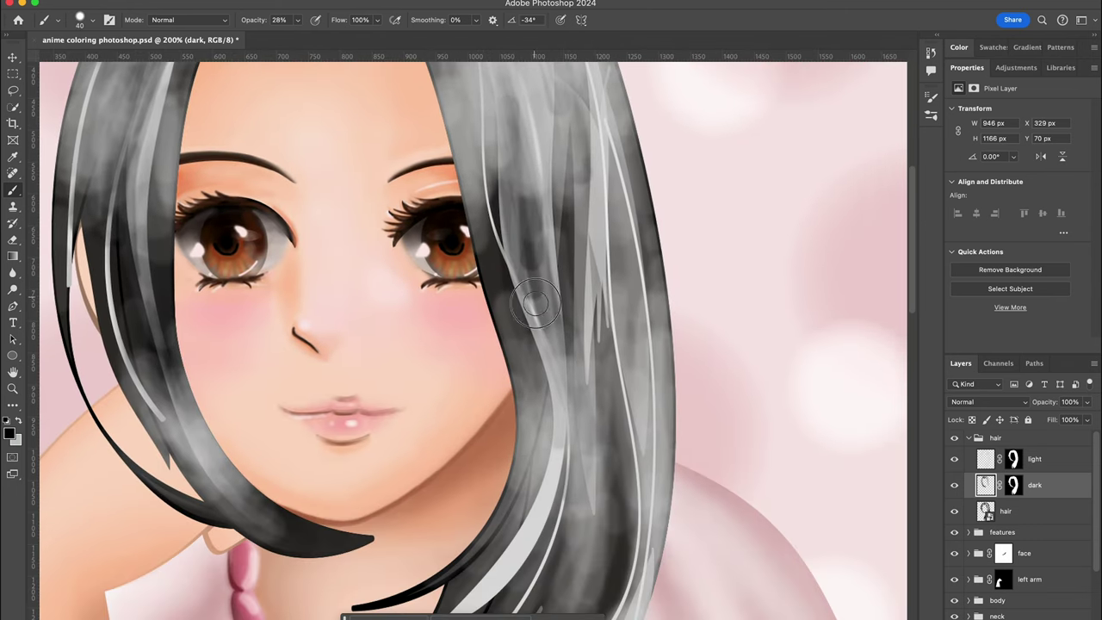
left_click_drag(578, 421, 579, 326)
mouse_move(442, 525)
left_mouse_down()
mouse_move(554, 370)
mouse_move(450, 538)
left_mouse_up()
Step: Darken the lower hair strands and shade up along the right strand
left_click_drag(482, 284, 503, 531)
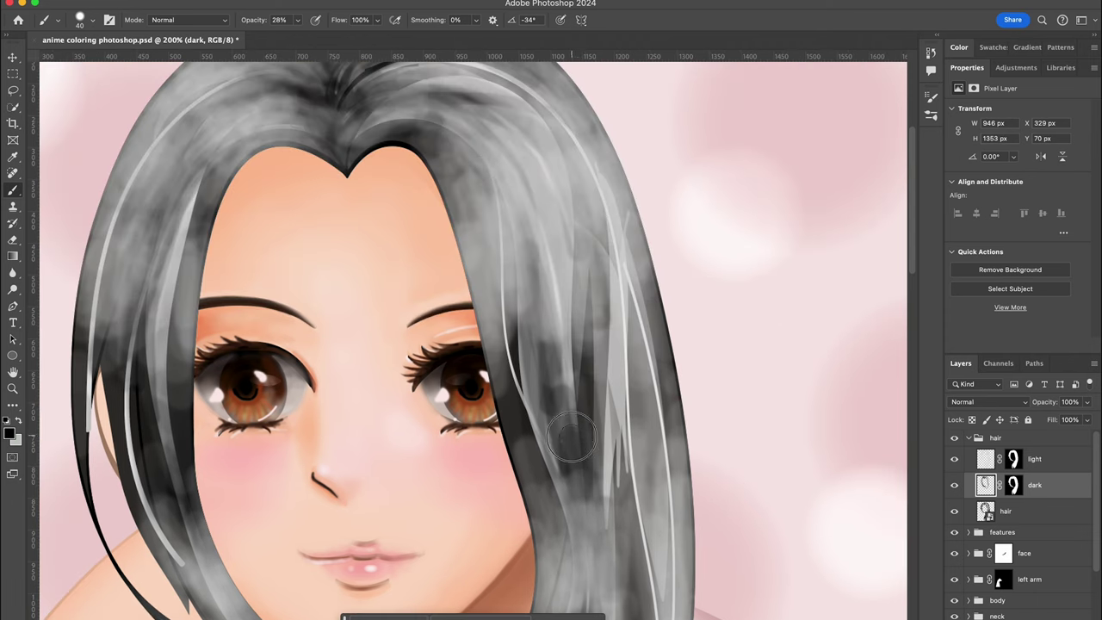
left_click_drag(520, 381, 589, 517)
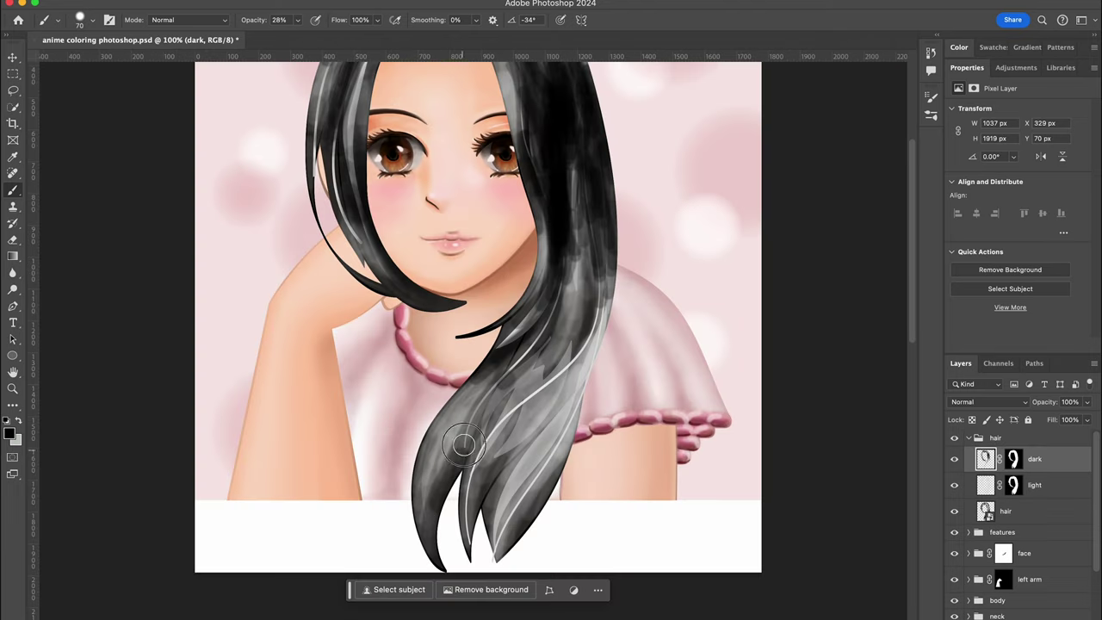
left_click_drag(463, 444, 448, 542)
mouse_move(517, 361)
left_mouse_down()
mouse_move(456, 551)
mouse_move(577, 172)
left_mouse_up()
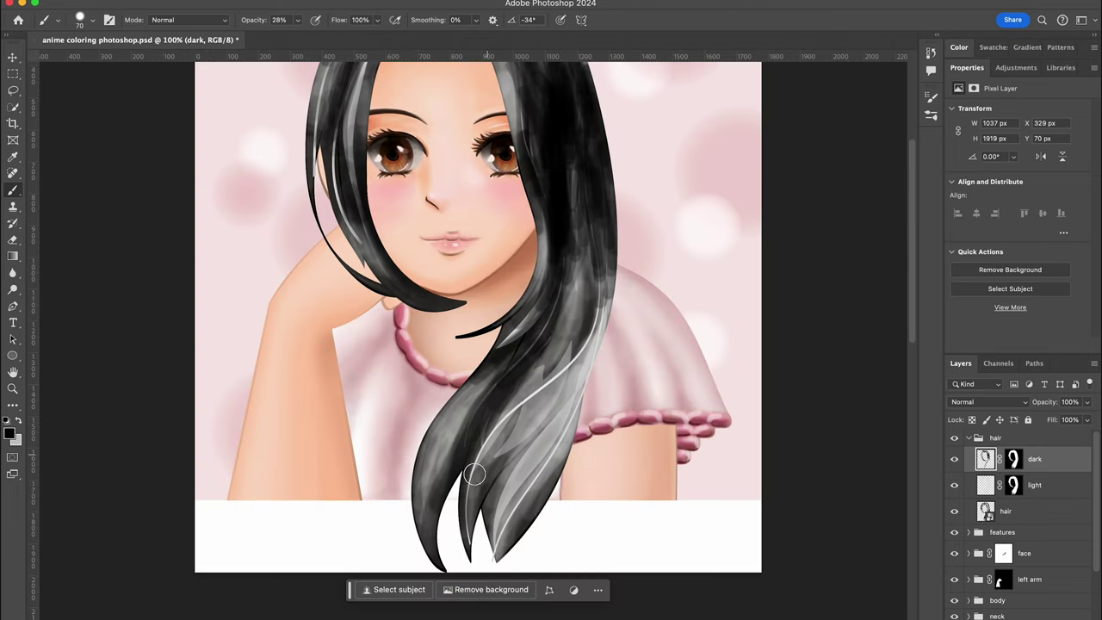
left_click_drag(482, 542, 603, 295)
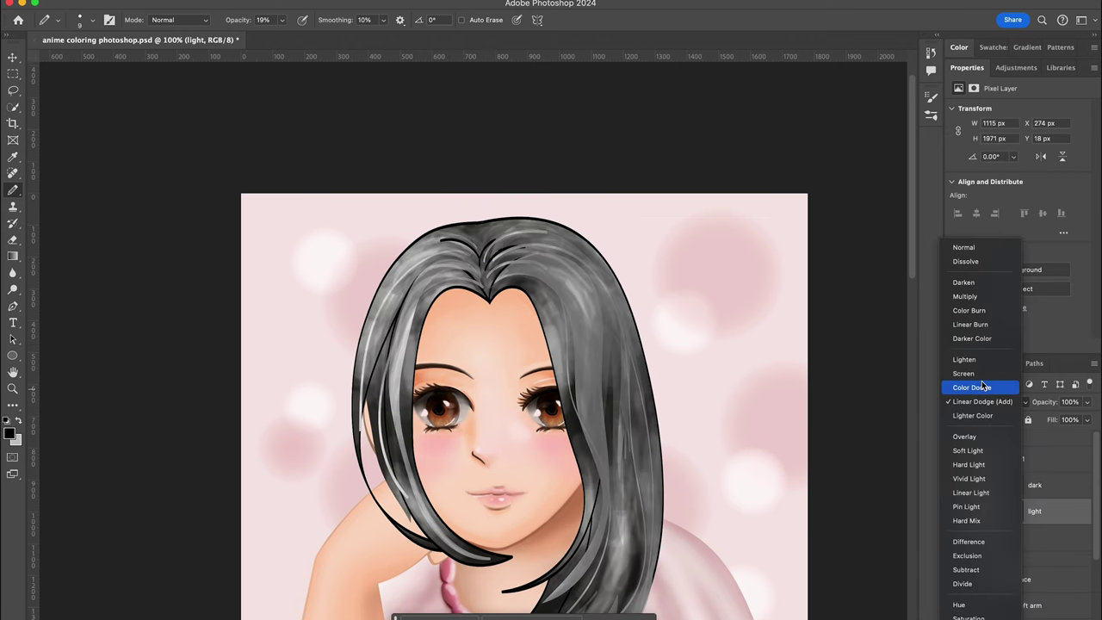
Step: Set the light layer to Color Dodge, duplicate it and hide the original
left_click(982, 386)
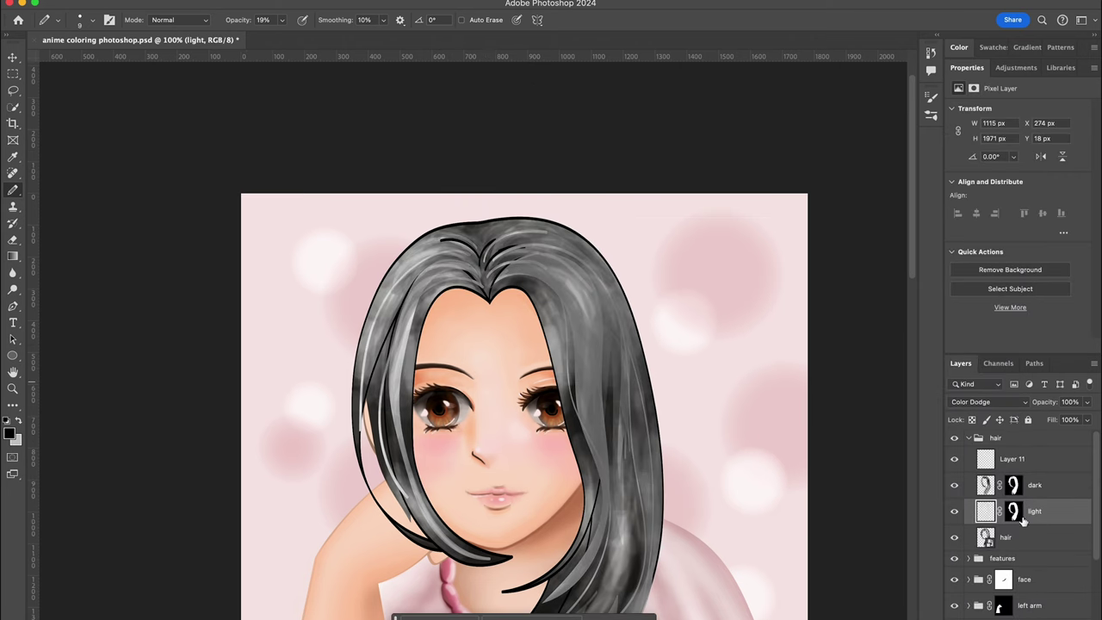
key("ctrl+j")
left_click(954, 536)
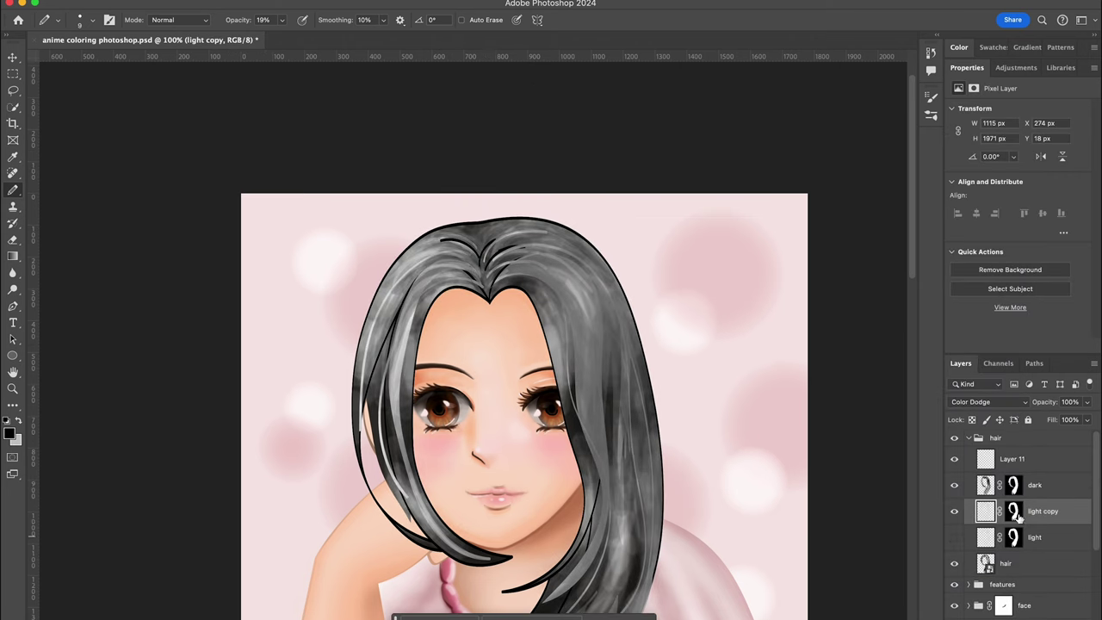
Step: With a size 45 soft brush, tone down the highlights on the right hair strands
key("shift+b")
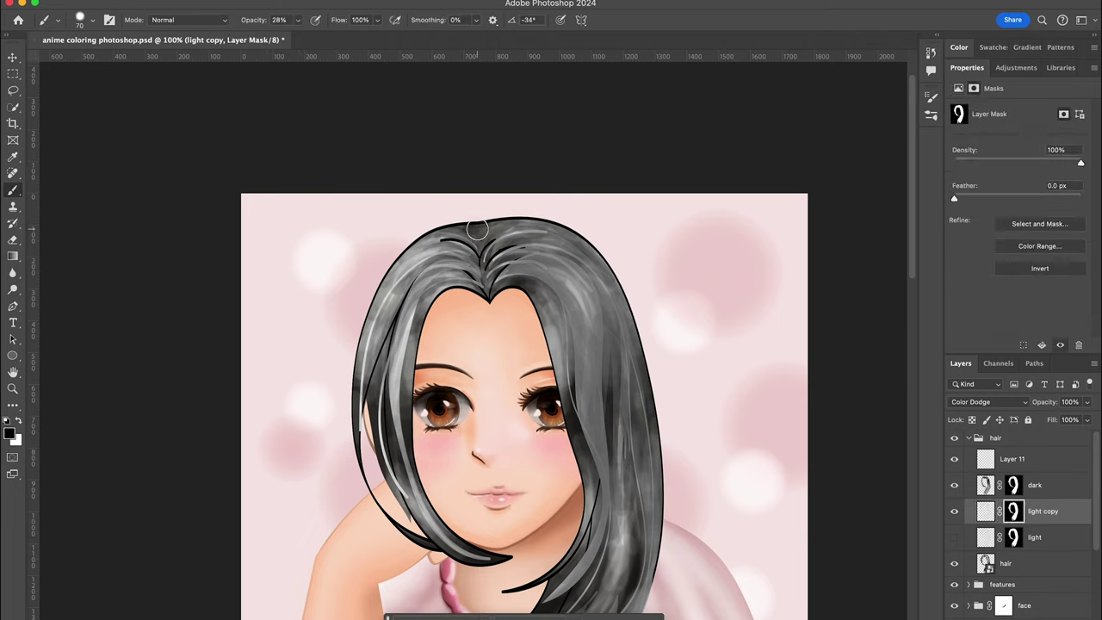
mouse_move(464, 228)
left_mouse_down()
mouse_move(393, 233)
mouse_move(471, 286)
left_mouse_up()
key("ctrl+z")
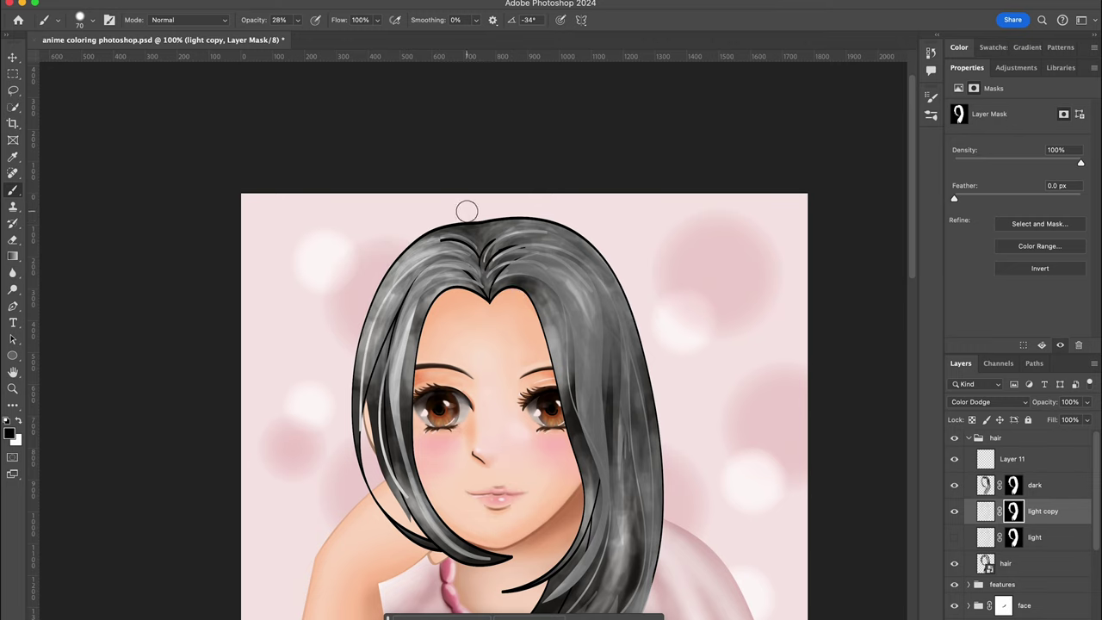
key("bracketleft")
key("bracketleft")
key("bracketleft")
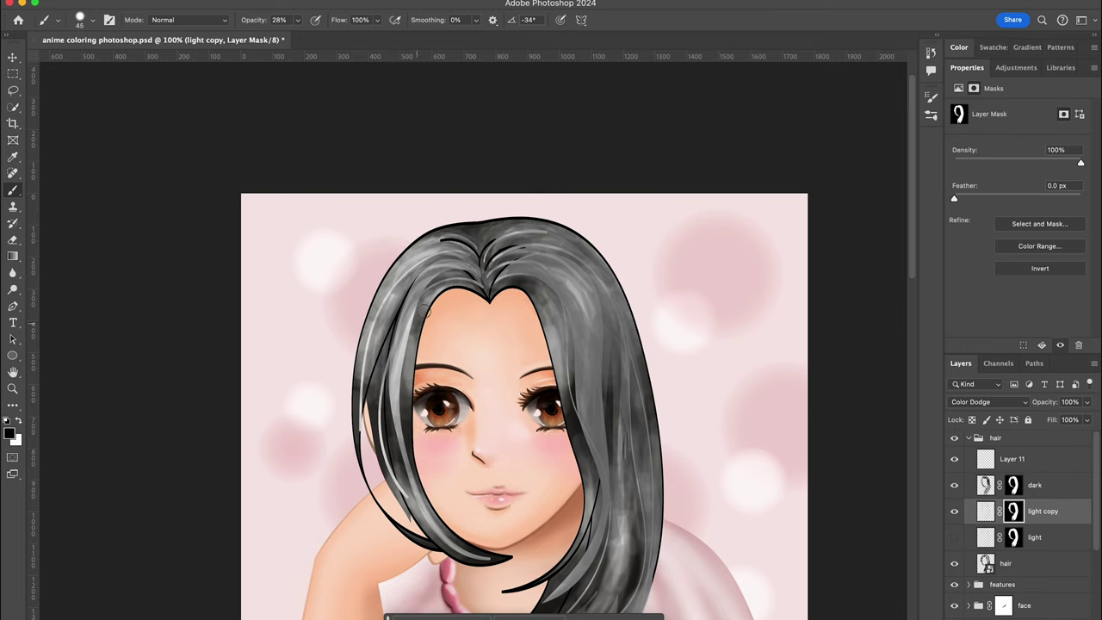
scroll(426, 298, "down", 3)
mouse_move(484, 168)
left_mouse_down()
mouse_move(540, 266)
mouse_move(551, 314)
mouse_move(496, 165)
mouse_move(549, 308)
left_mouse_up()
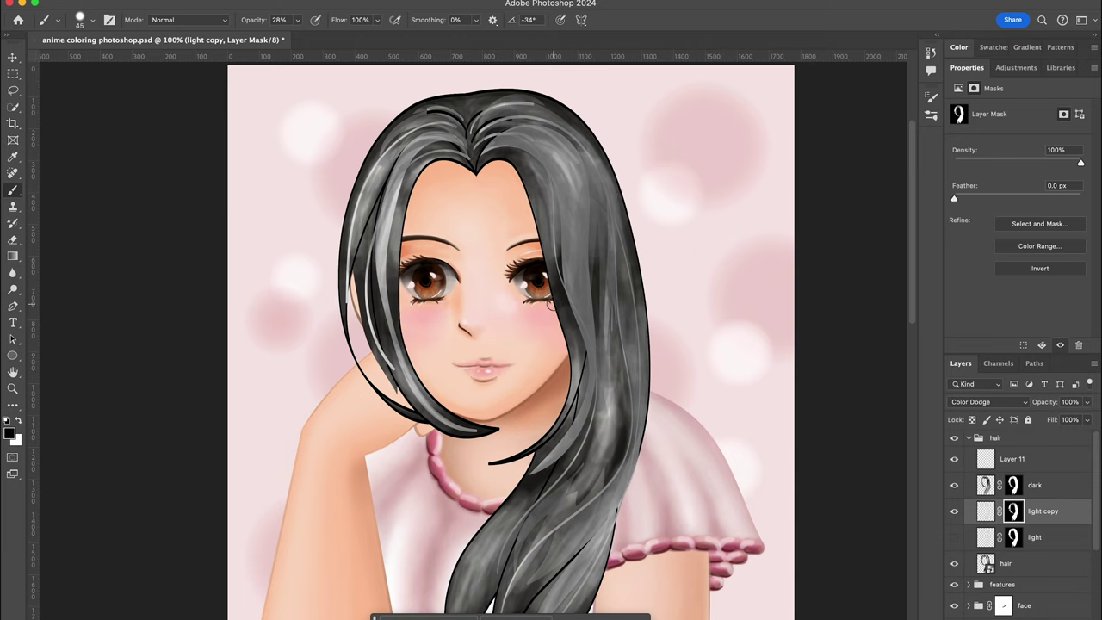
scroll(551, 284, "down", 2)
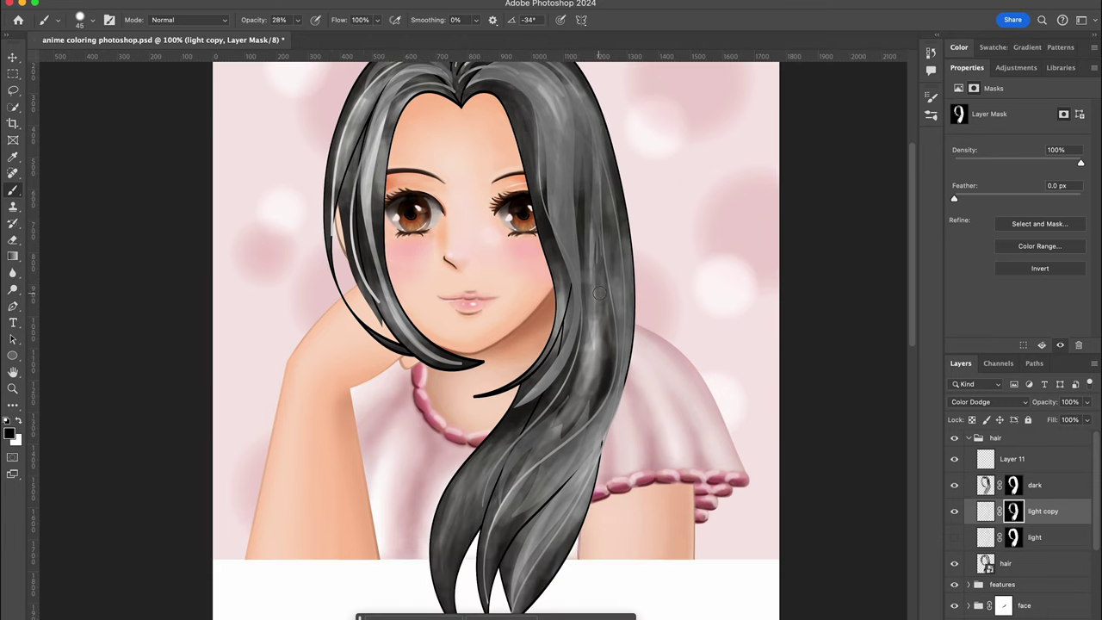
mouse_move(604, 276)
left_mouse_down()
mouse_move(605, 330)
mouse_move(560, 423)
mouse_move(597, 391)
left_mouse_up()
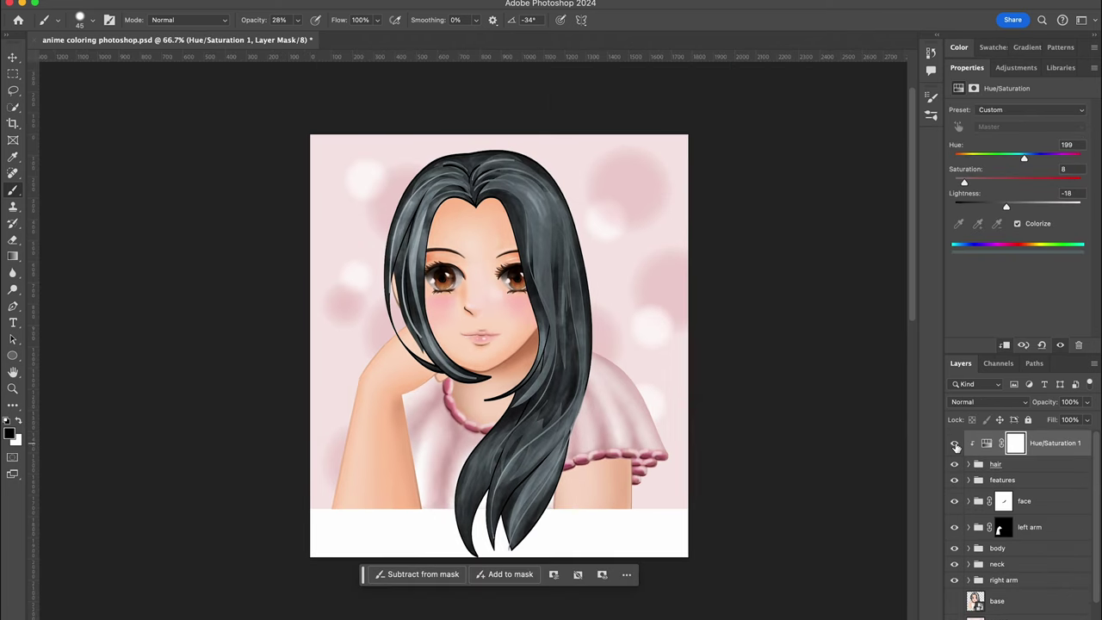
Step: Add a Hue/Saturation adjustment on the background copy and shift Hue to -138 for blue
scroll(990, 517, "down", 2)
left_click(1016, 579)
key("v")
left_click(988, 402)
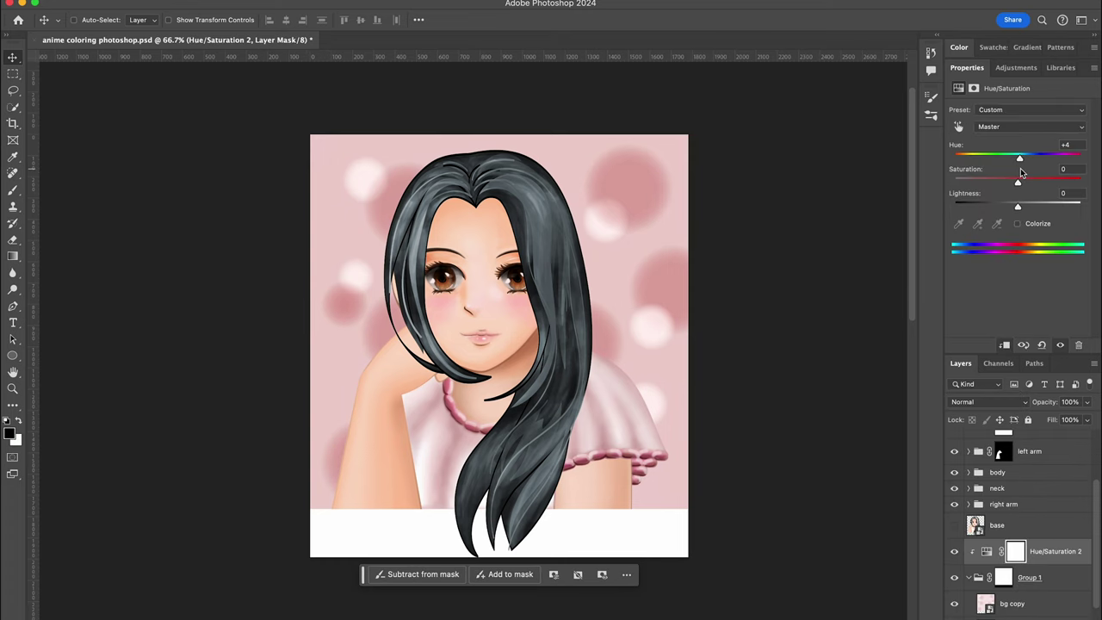
left_click_drag(1019, 158, 962, 161)
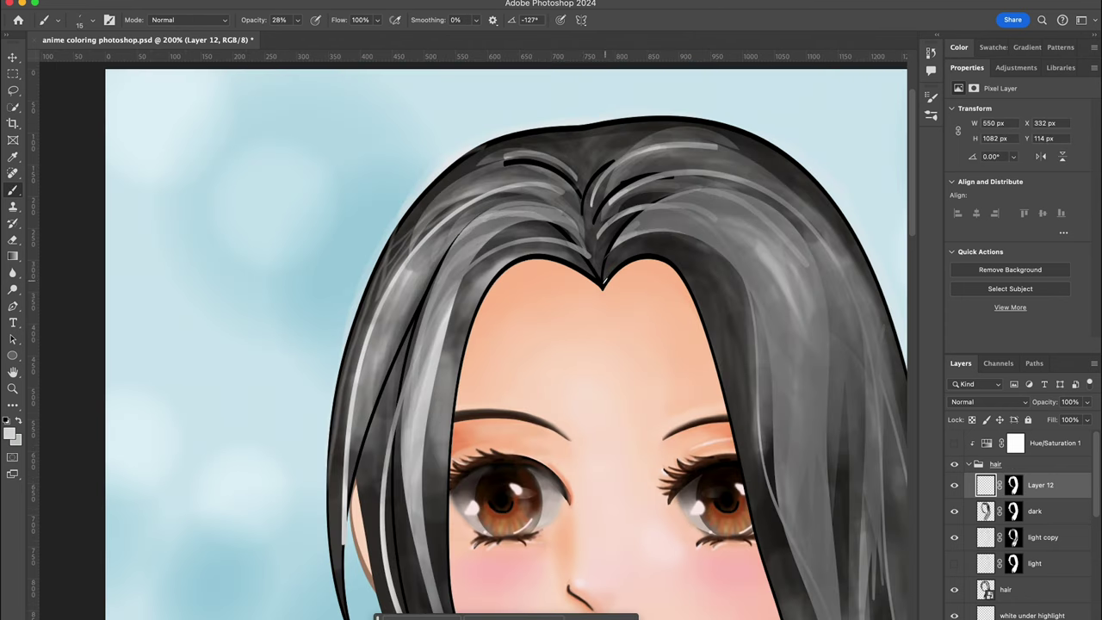
Step: Paint light highlights down a strand, across the upper-right hair and along the right strands
left_click_drag(448, 329, 435, 609)
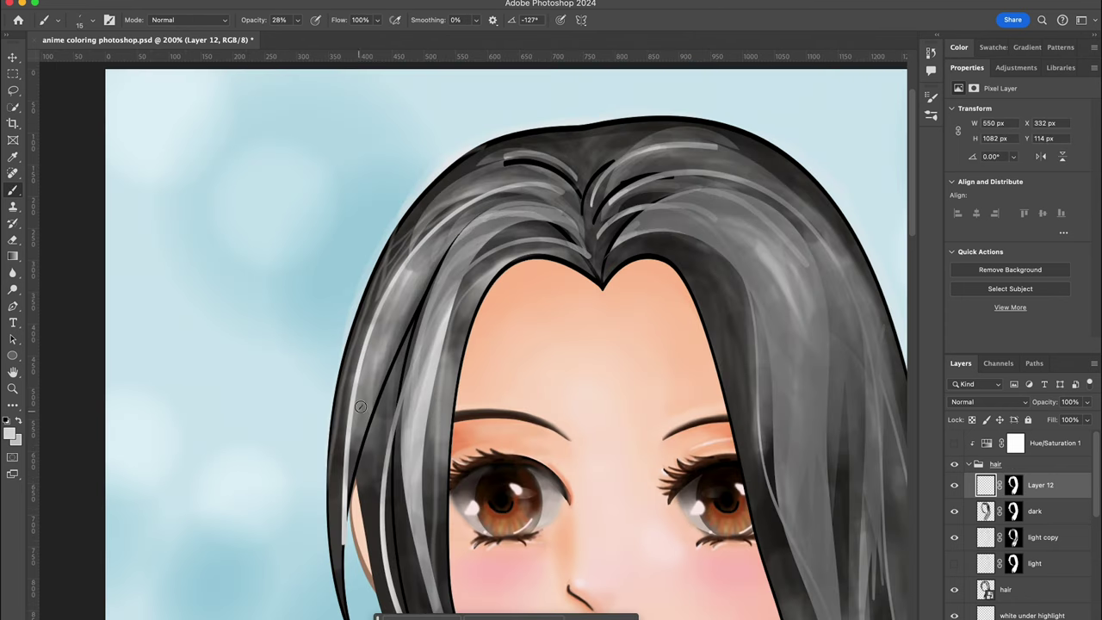
left_click_drag(593, 218, 812, 198)
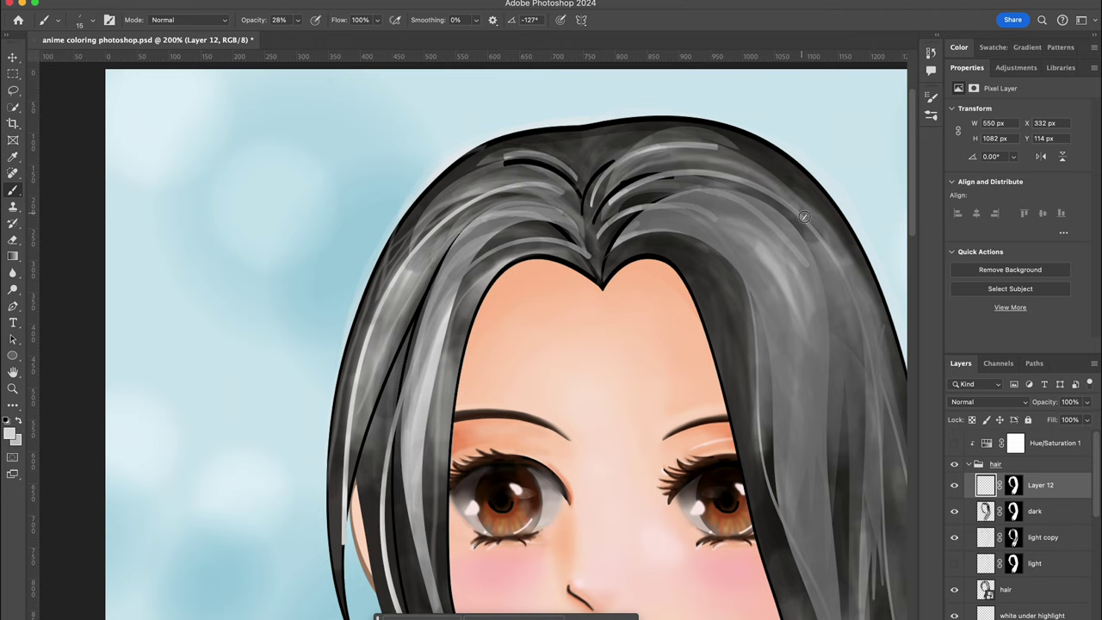
left_click_drag(663, 138, 852, 251)
left_click_drag(730, 229, 874, 575)
scroll(609, 255, "down", 5)
left_click_drag(545, 575, 440, 476)
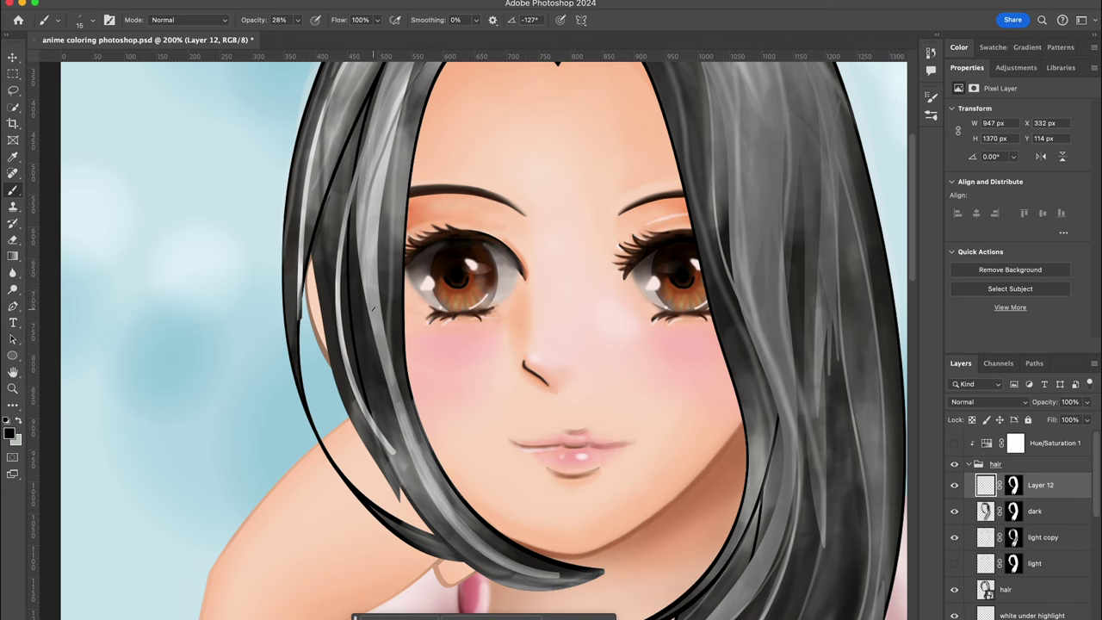
left_click_drag(397, 373, 534, 561)
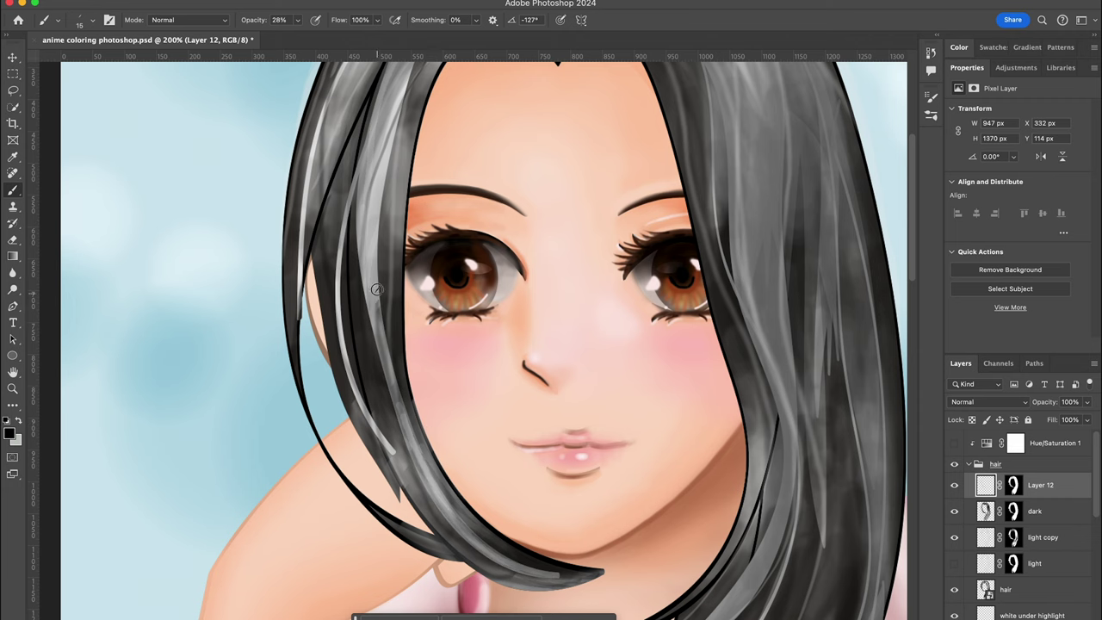
Step: Shade from the part down the left strand and darken the top of the hair
scroll(463, 203, "up", 5)
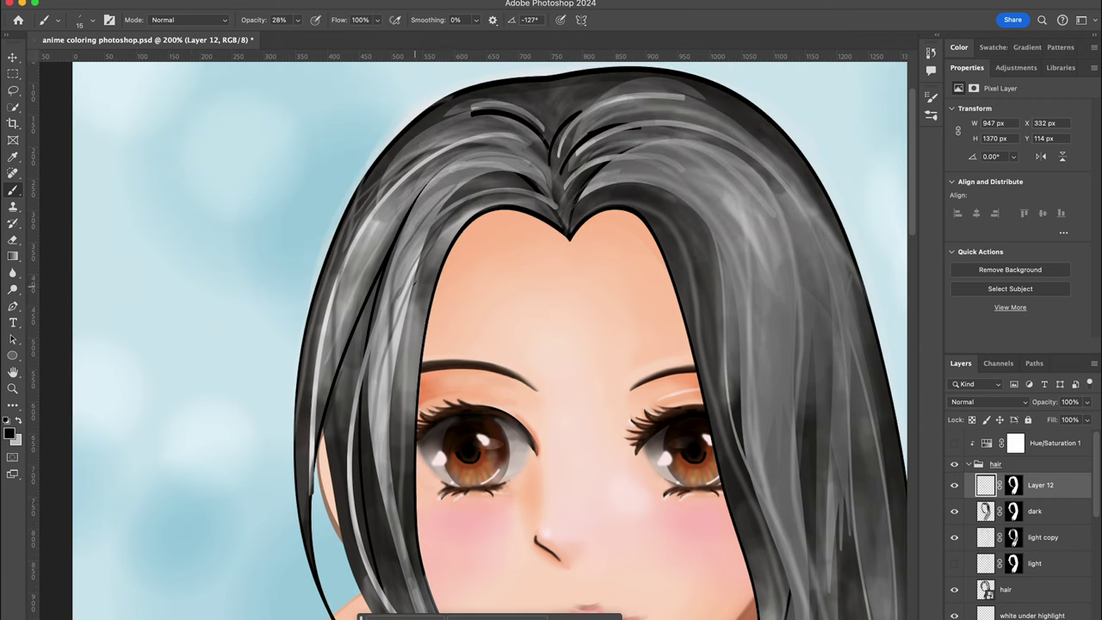
left_click_drag(555, 204, 413, 319)
mouse_move(498, 162)
left_mouse_down()
mouse_move(398, 353)
mouse_move(399, 495)
left_mouse_up()
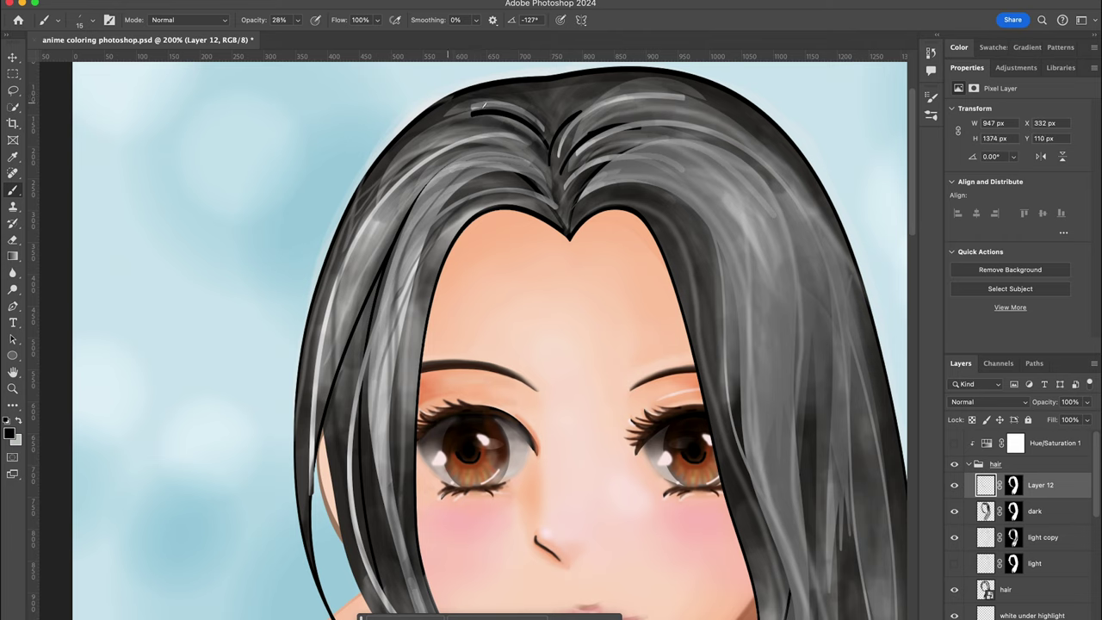
left_click_drag(466, 112, 750, 380)
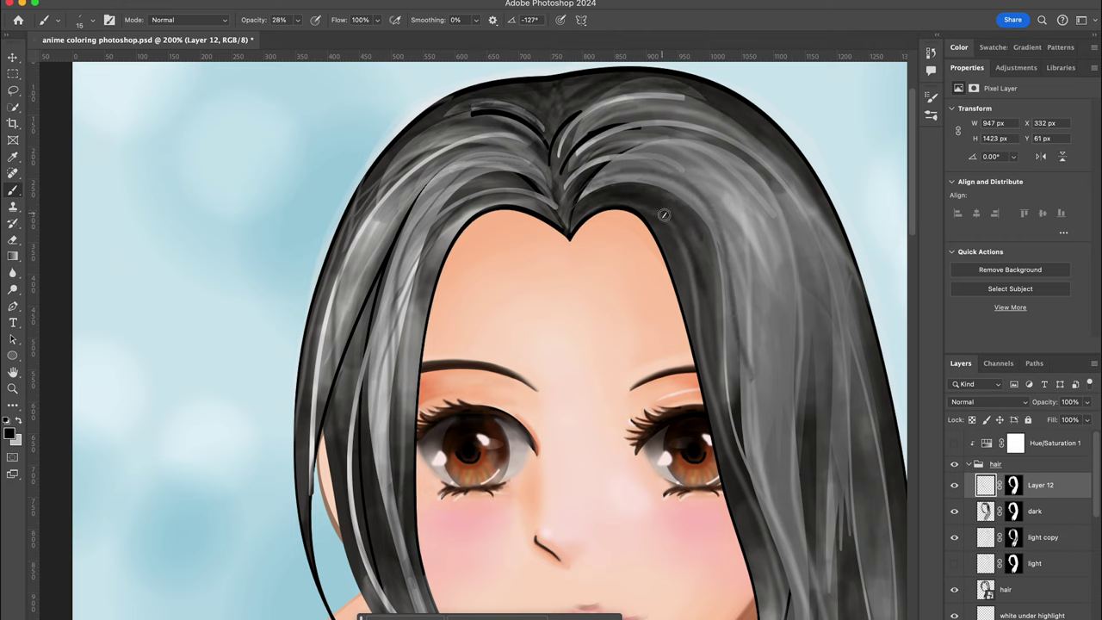
Step: Paint dark strands from the crown down the right side of the hair
scroll(748, 258, "right", 5)
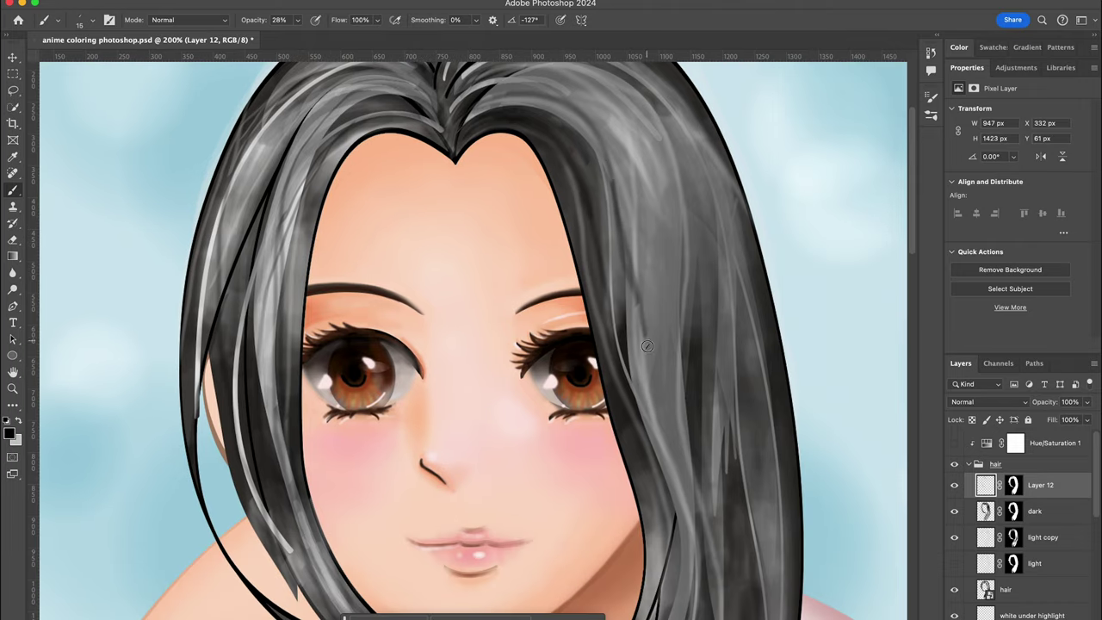
left_click_drag(611, 181, 667, 491)
scroll(667, 490, "right", 3)
left_click_drag(516, 129, 638, 608)
left_click_drag(391, 107, 590, 594)
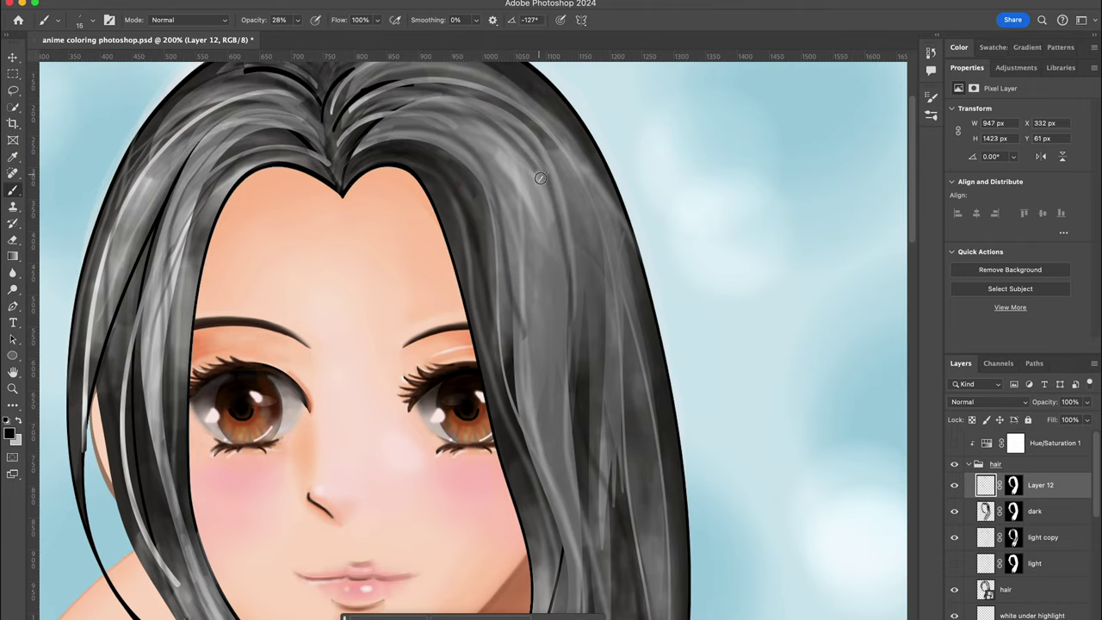
mouse_move(379, 74)
left_mouse_down()
mouse_move(560, 165)
mouse_move(665, 583)
left_mouse_up()
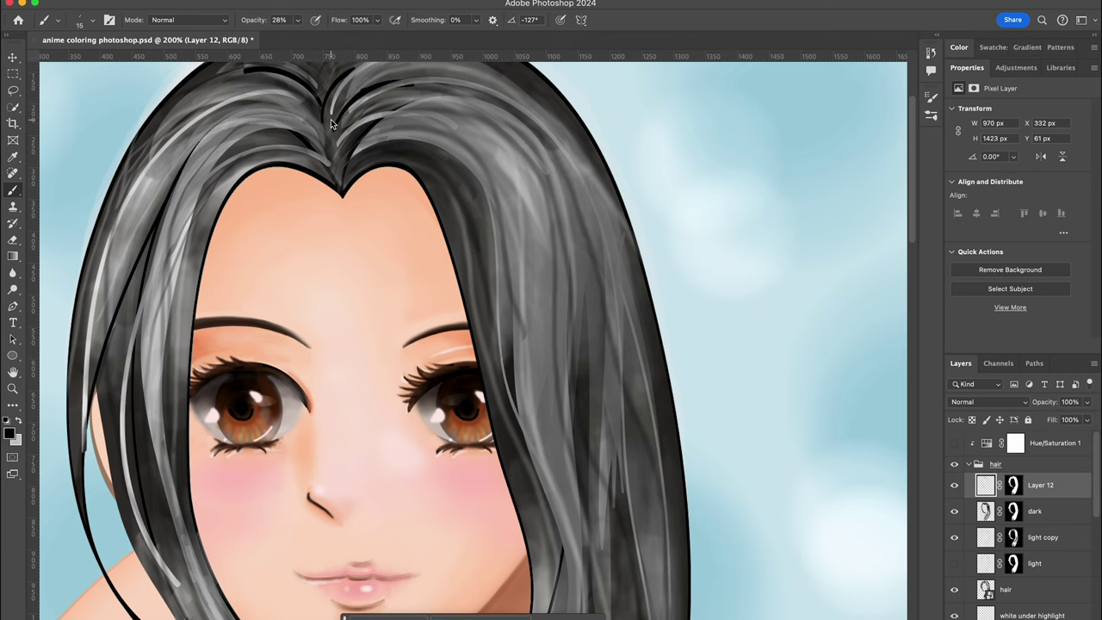
scroll(538, 266, "down", 5)
scroll(539, 266, "right", 3)
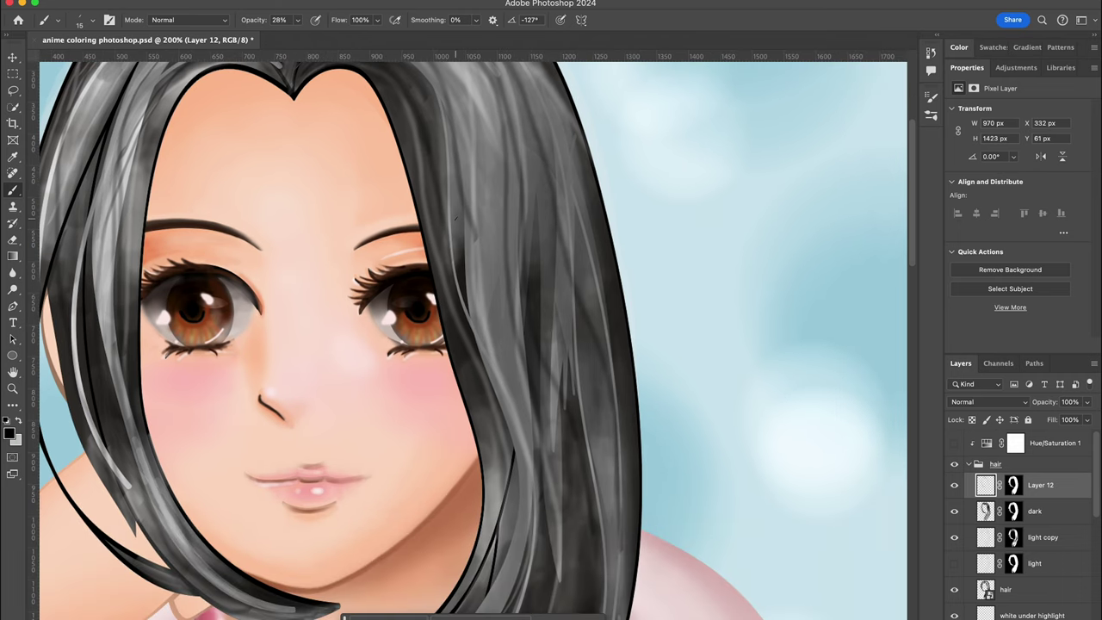
left_click_drag(471, 215, 510, 555)
key("super+minus")
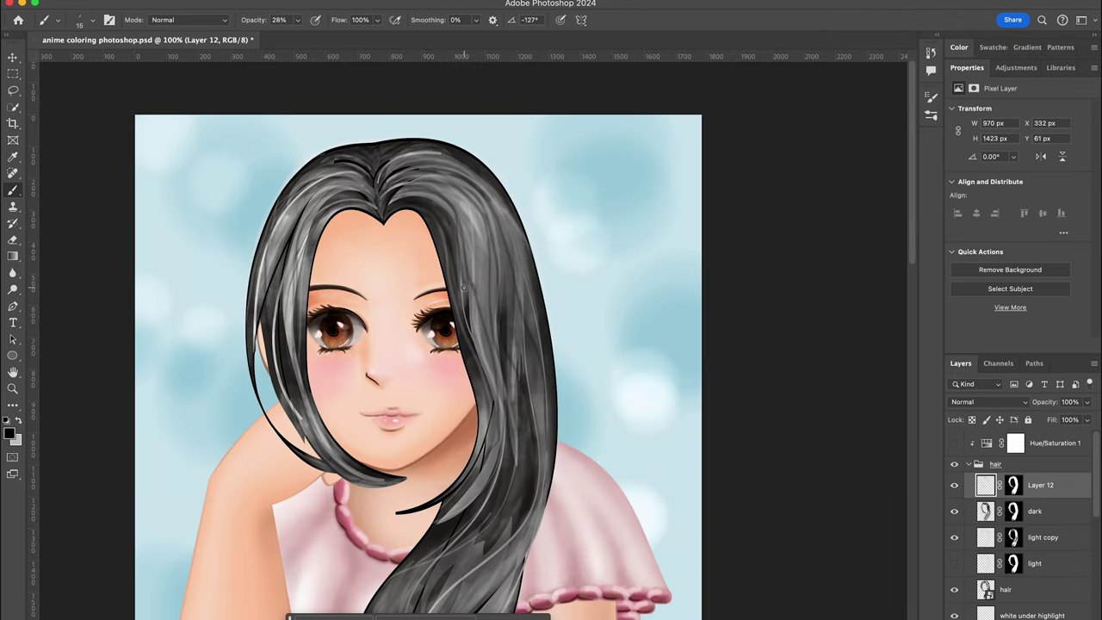
Step: Darken the long hair strands along their edges down to the tips
key("super+plus")
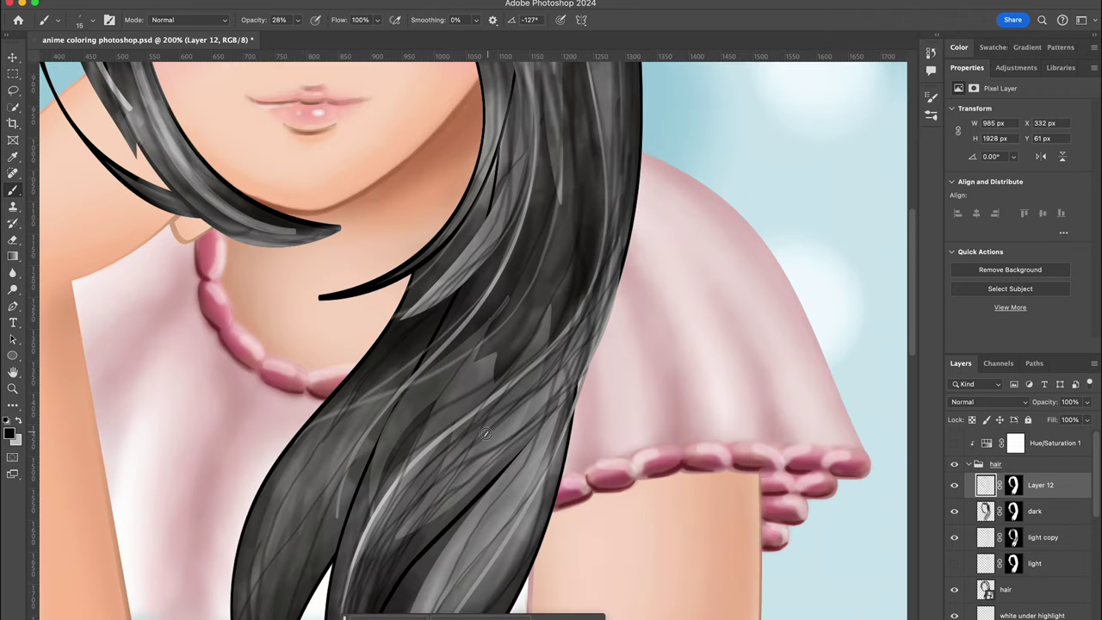
scroll(545, 262, "down", 5)
scroll(419, 504, "down", 1)
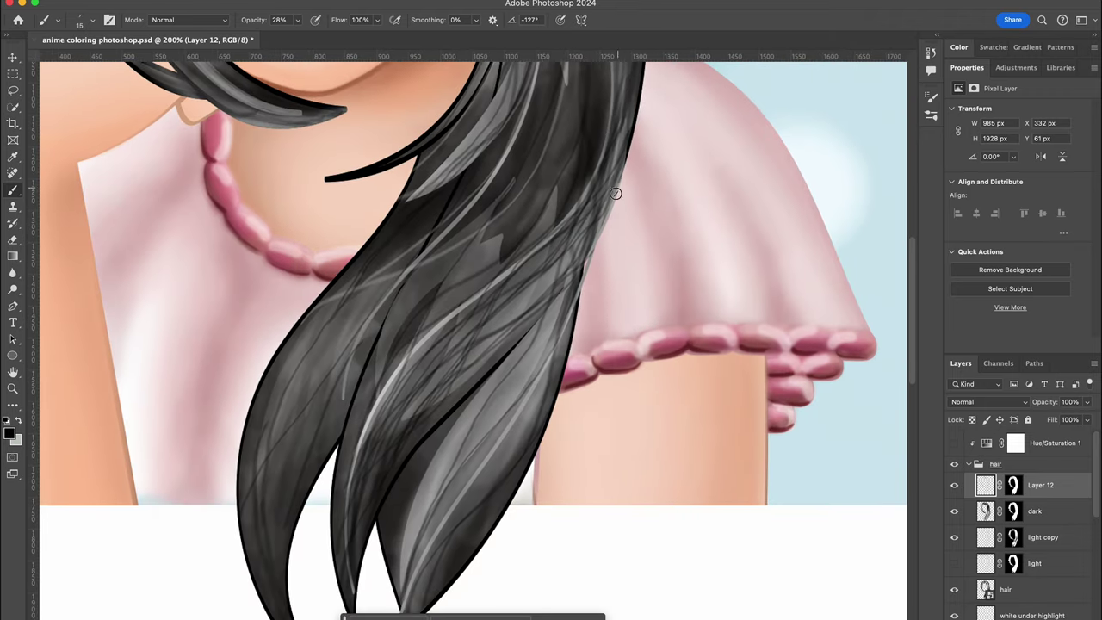
scroll(447, 499, "down", 3)
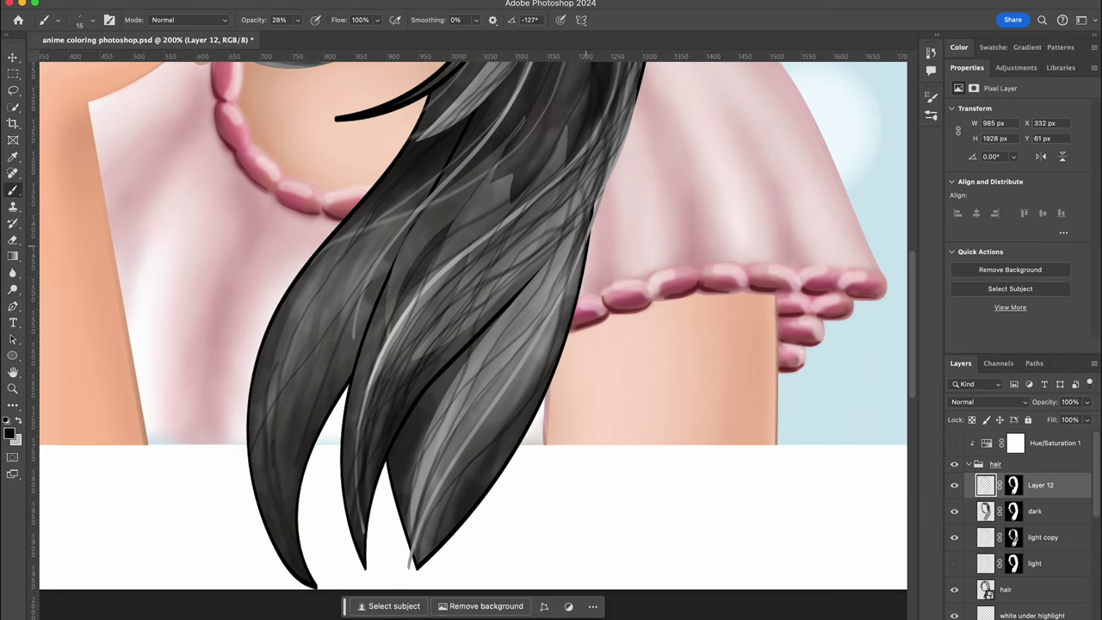
left_click_drag(575, 285, 422, 573)
left_click_drag(578, 243, 416, 561)
left_click_drag(582, 274, 406, 568)
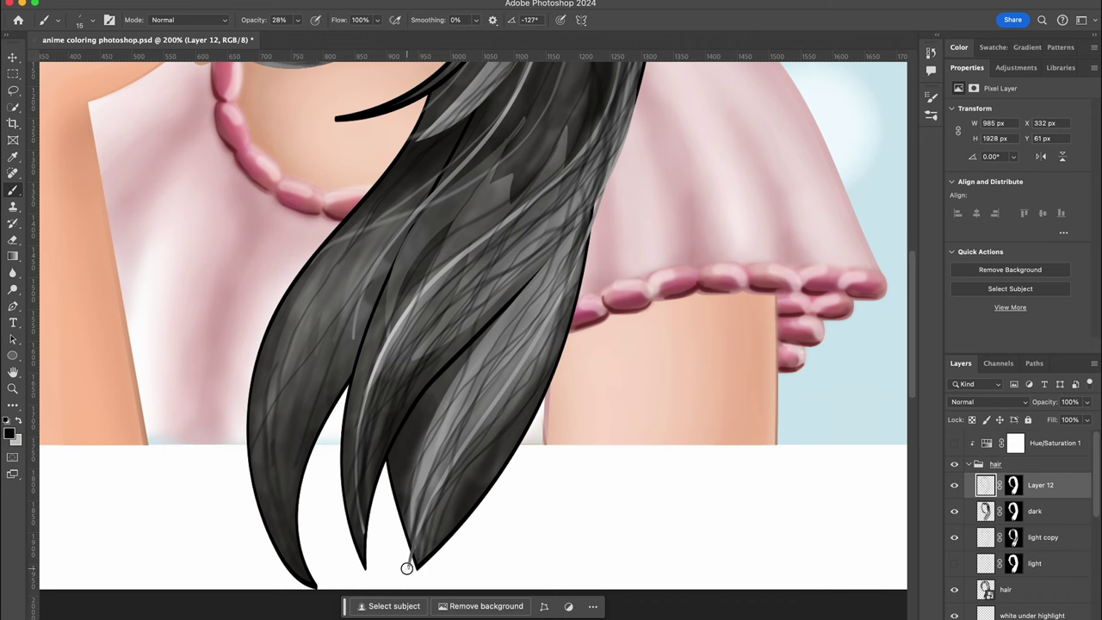
scroll(555, 378, "up", 3)
left_click_drag(489, 319, 354, 581)
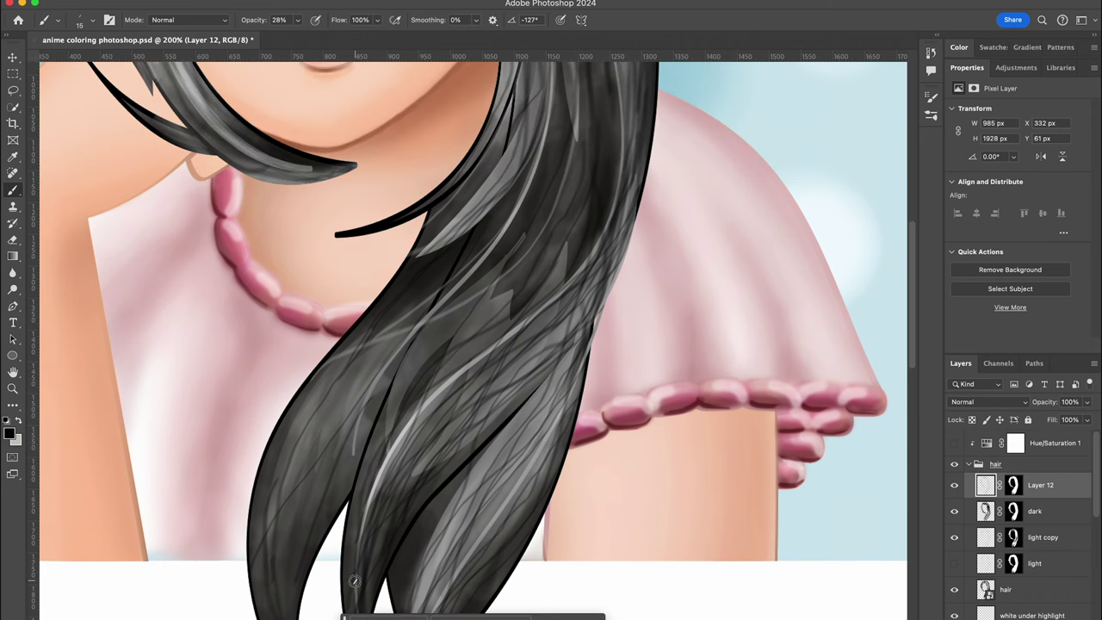
left_click_drag(312, 475, 443, 286)
Step: Add dark strokes along the hair top and down its right and left sides
left_click_drag(630, 240, 626, 330)
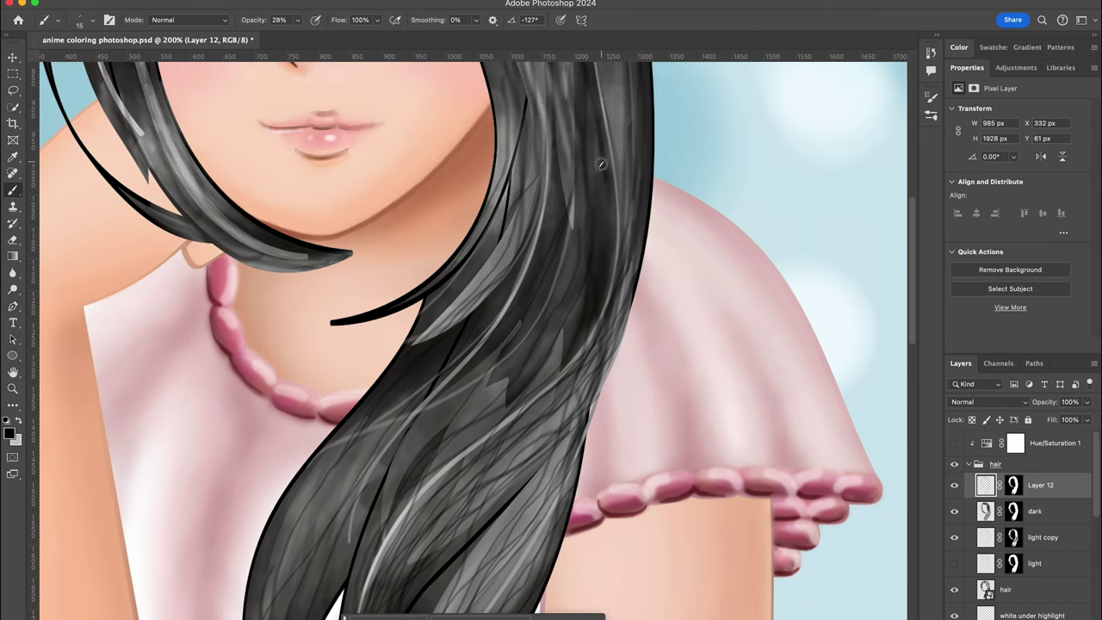
left_click_drag(659, 152, 659, 373)
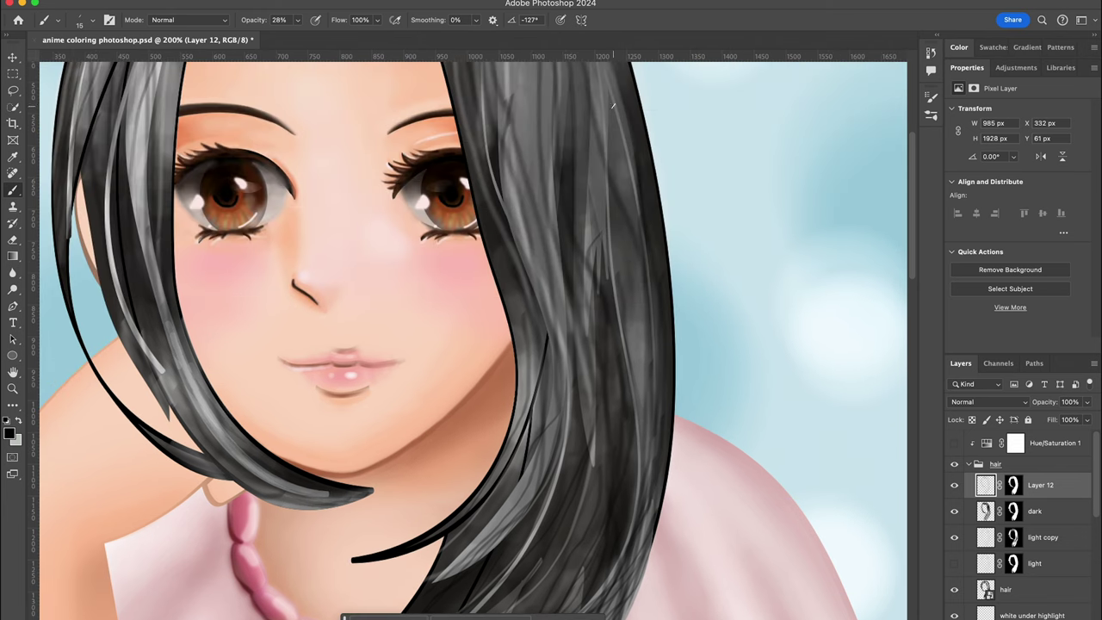
left_click_drag(656, 165, 663, 361)
left_click_drag(362, 120, 517, 86)
mouse_move(387, 86)
left_mouse_down()
mouse_move(482, 69)
mouse_move(493, 155)
mouse_move(680, 464)
left_mouse_up()
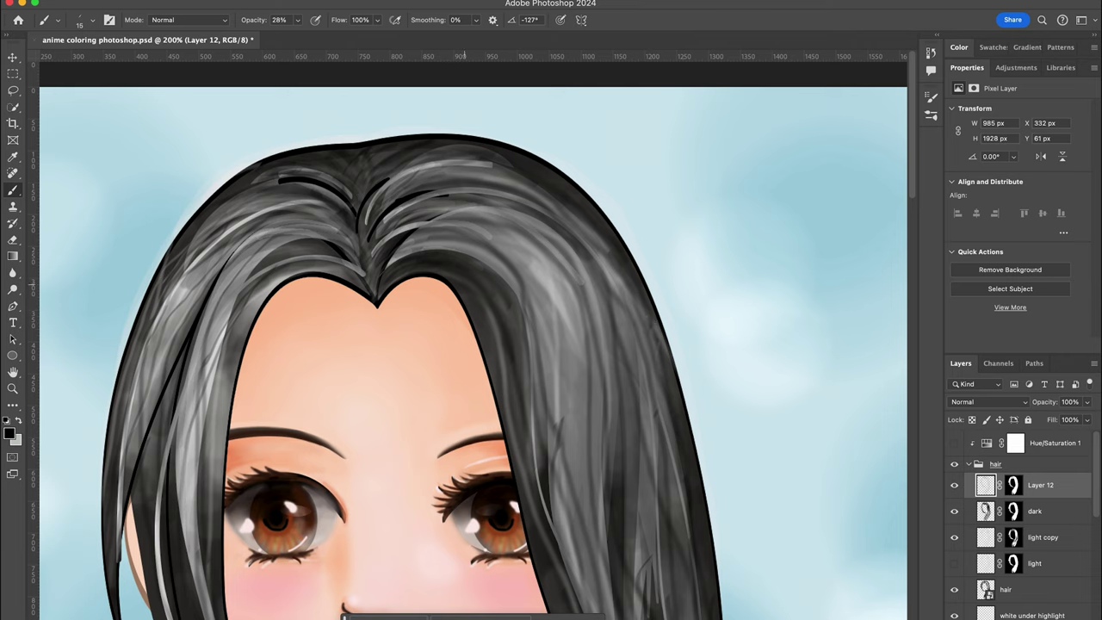
mouse_move(504, 167)
left_mouse_down()
mouse_move(641, 332)
mouse_move(699, 587)
left_mouse_up()
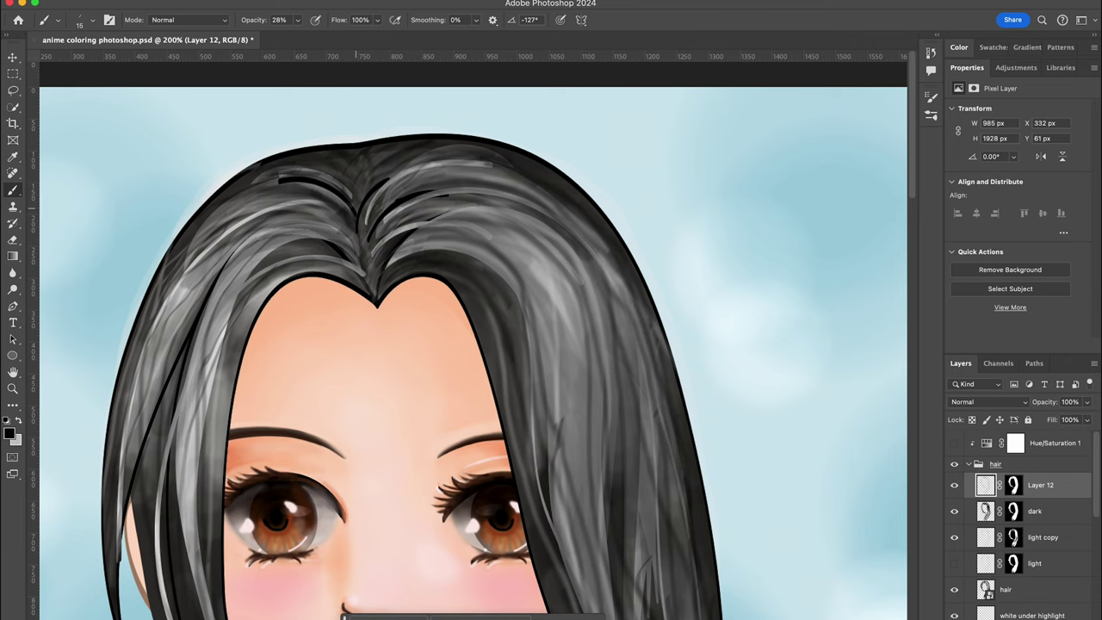
mouse_move(365, 273)
left_mouse_down()
mouse_move(213, 392)
mouse_move(209, 560)
left_mouse_up()
Step: Darken the grey streaks in the strand near the chin and the left strand to its tip
scroll(430, 320, "down", 5)
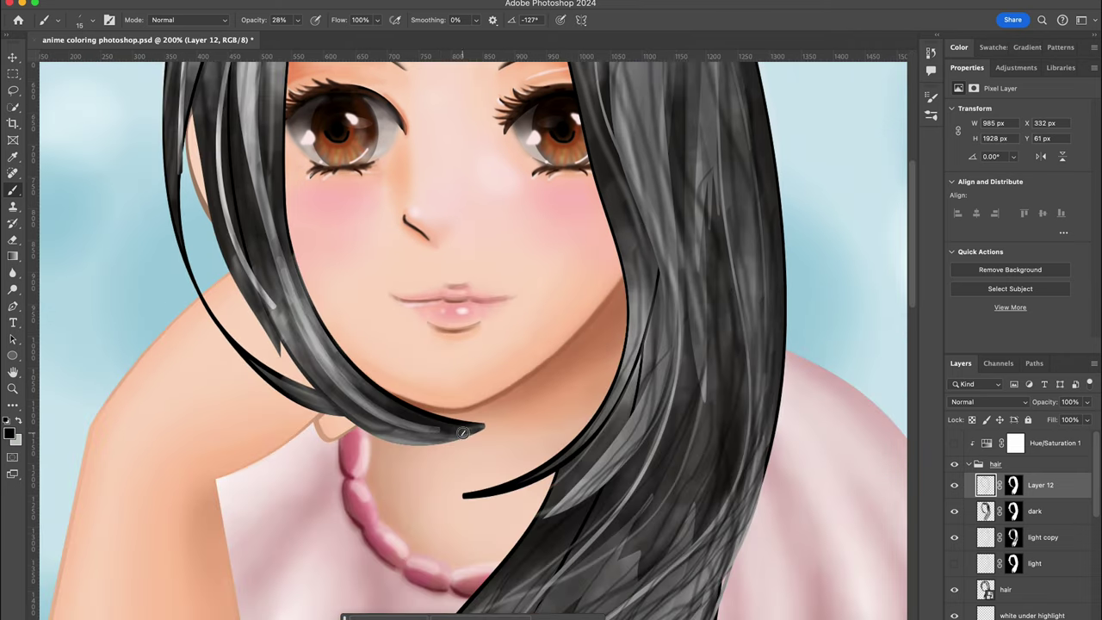
left_click_drag(364, 422, 465, 431)
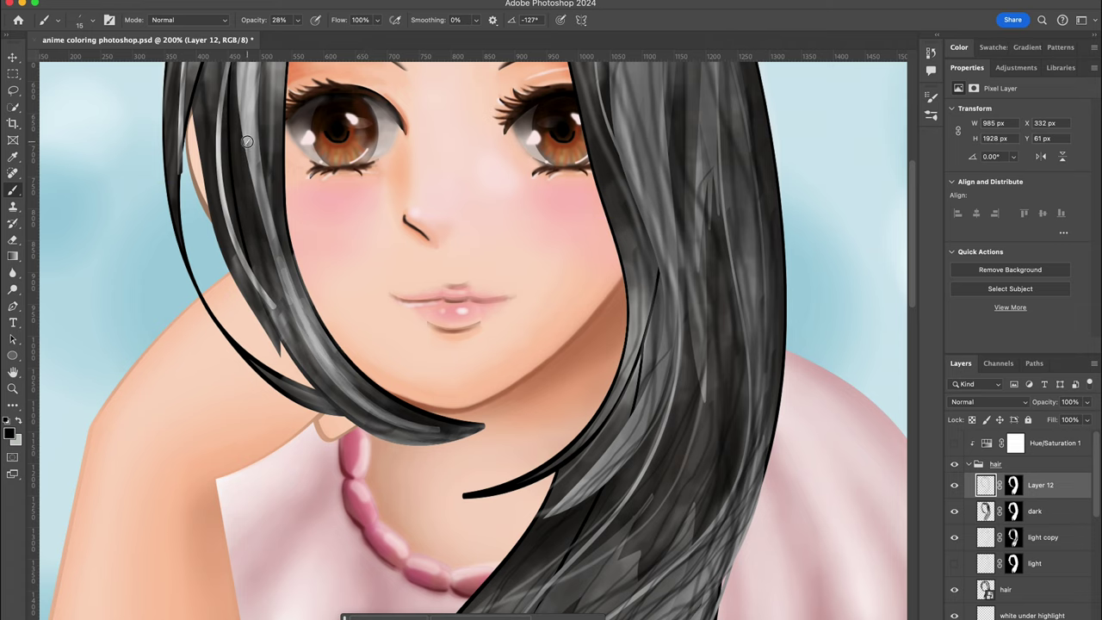
scroll(284, 334, "up", 3)
left_click_drag(248, 287, 352, 519)
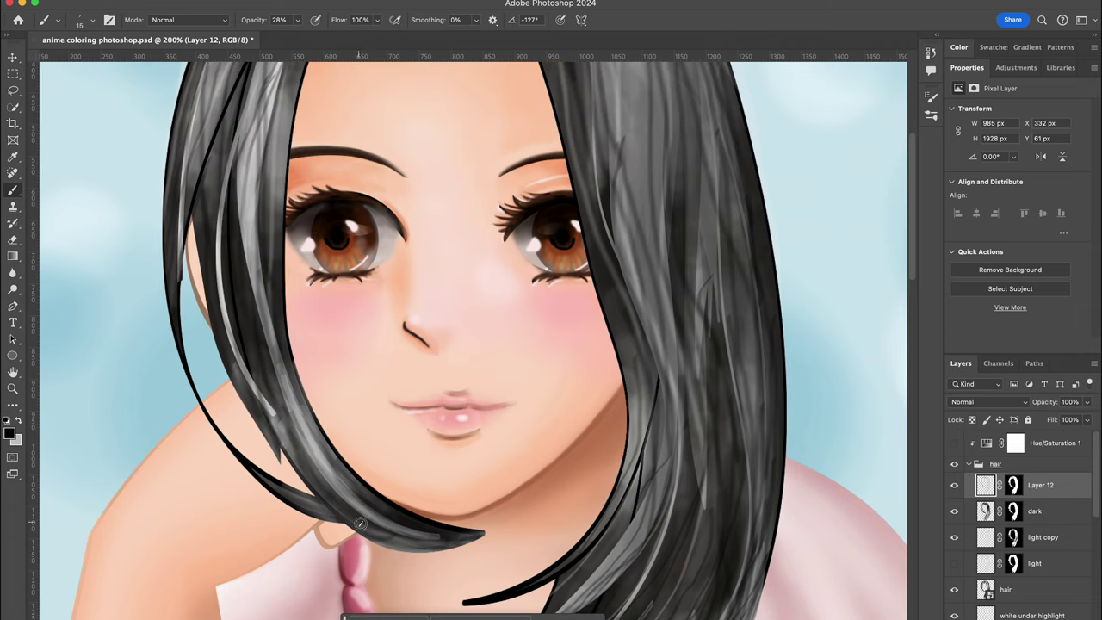
left_click_drag(263, 370, 474, 537)
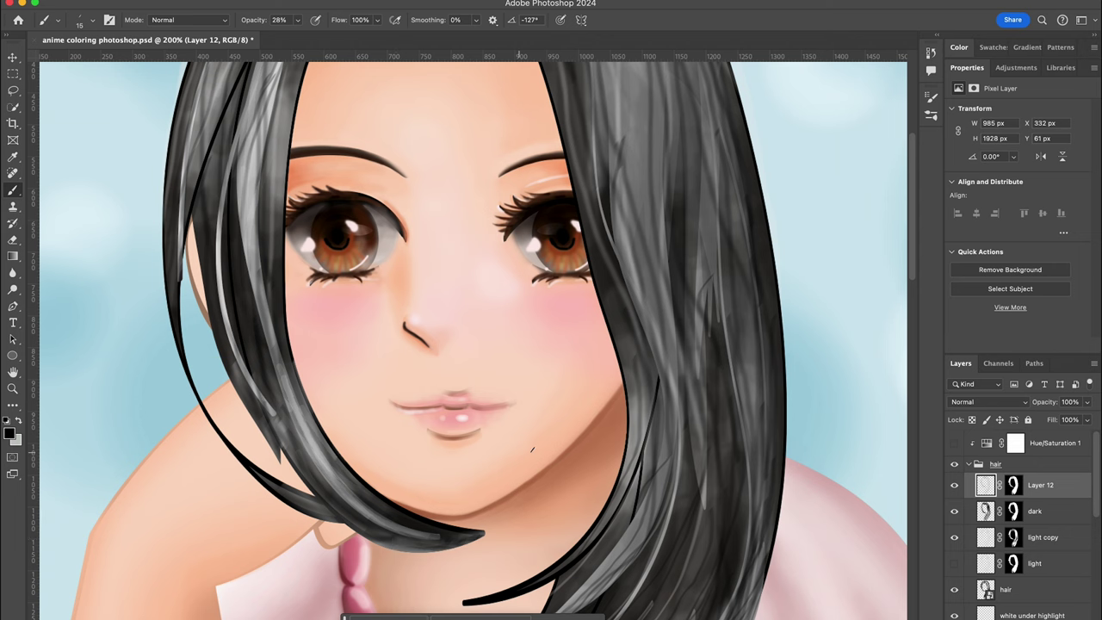
left_click(525, 443, "alt")
scroll(525, 443, "up", 1)
key("super+equal")
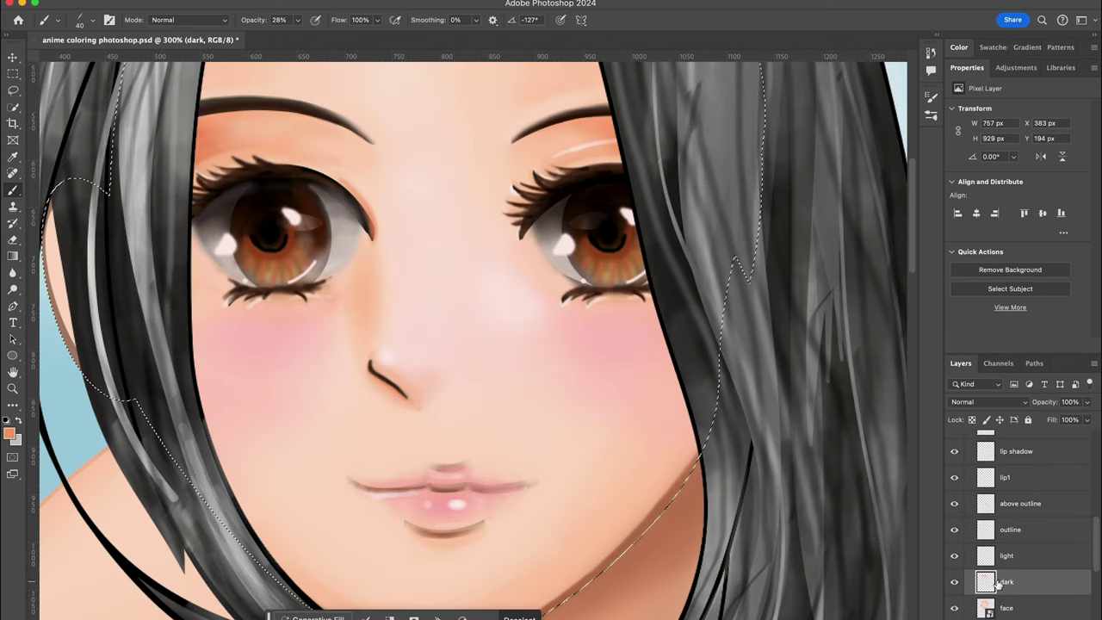
Step: Mask the face dark layer to the face selection, then paint its shading along the hair edge
key("ctrl+alt+m")
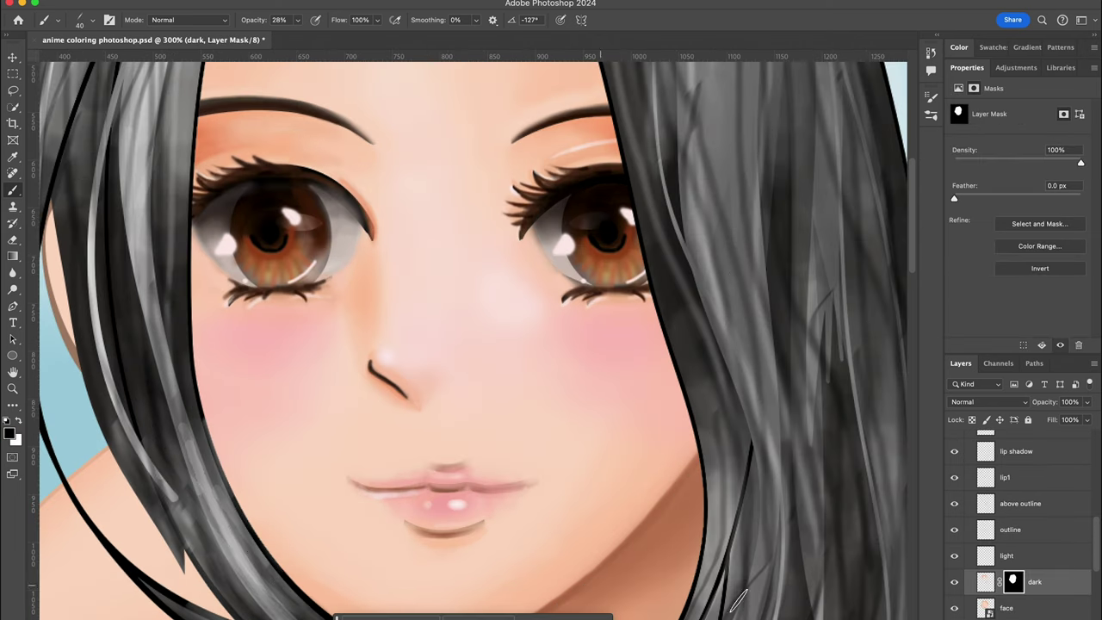
left_click(985, 582)
scroll(206, 198, "left", 5)
left_click_drag(185, 258, 177, 283)
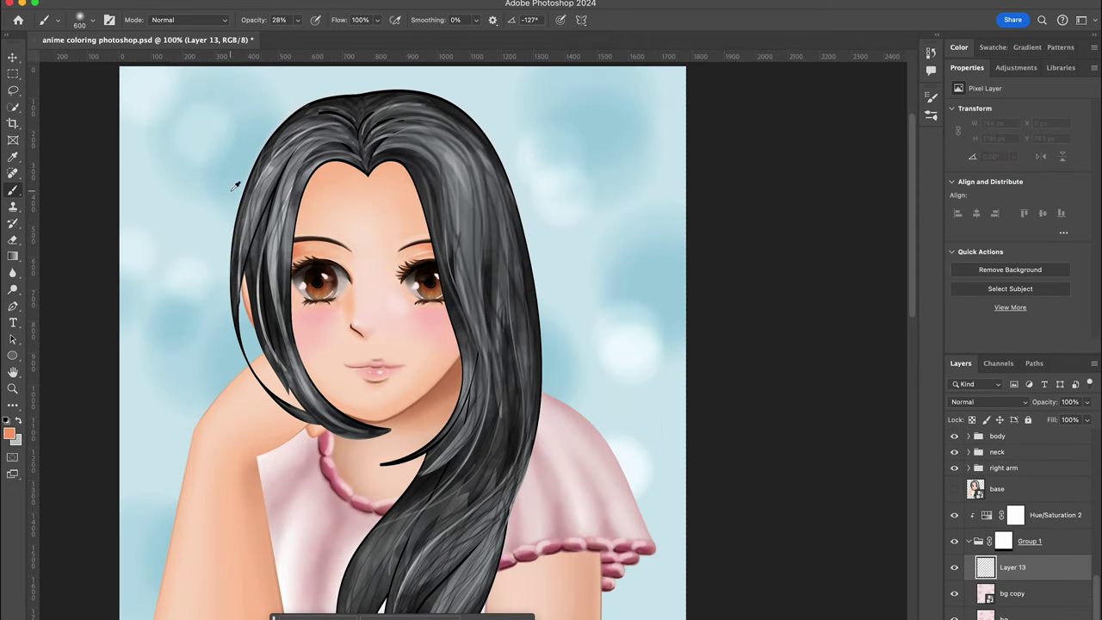
Step: Paint a soft light bokeh patch on Layer 13 right of the hair, then hide all panels
left_click(954, 515)
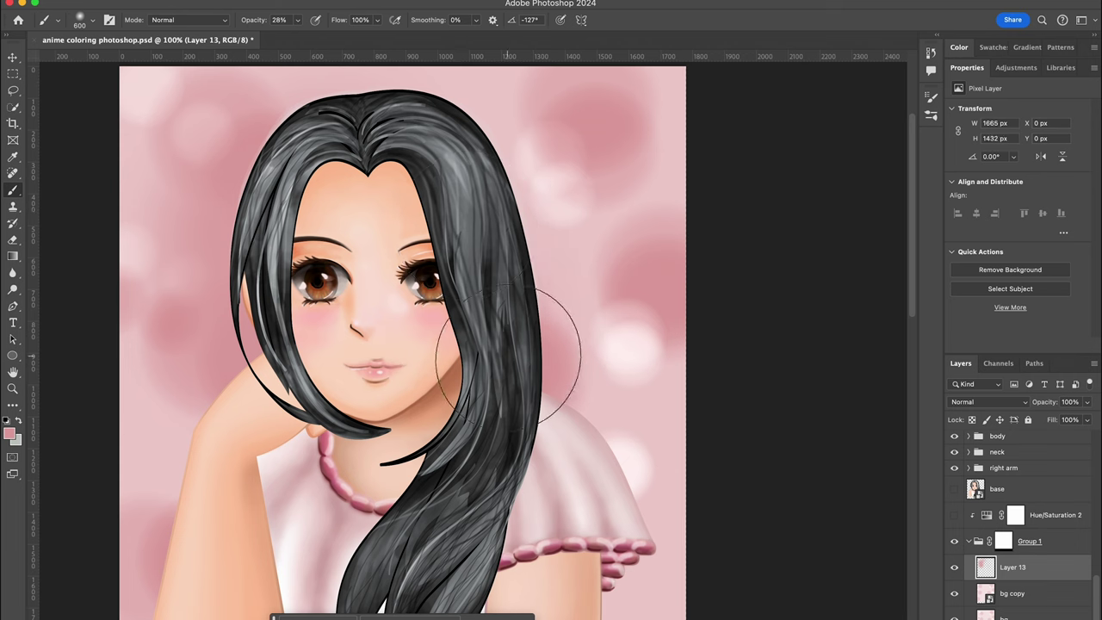
left_click_drag(554, 320, 717, 436)
scroll(561, 357, "down", 1)
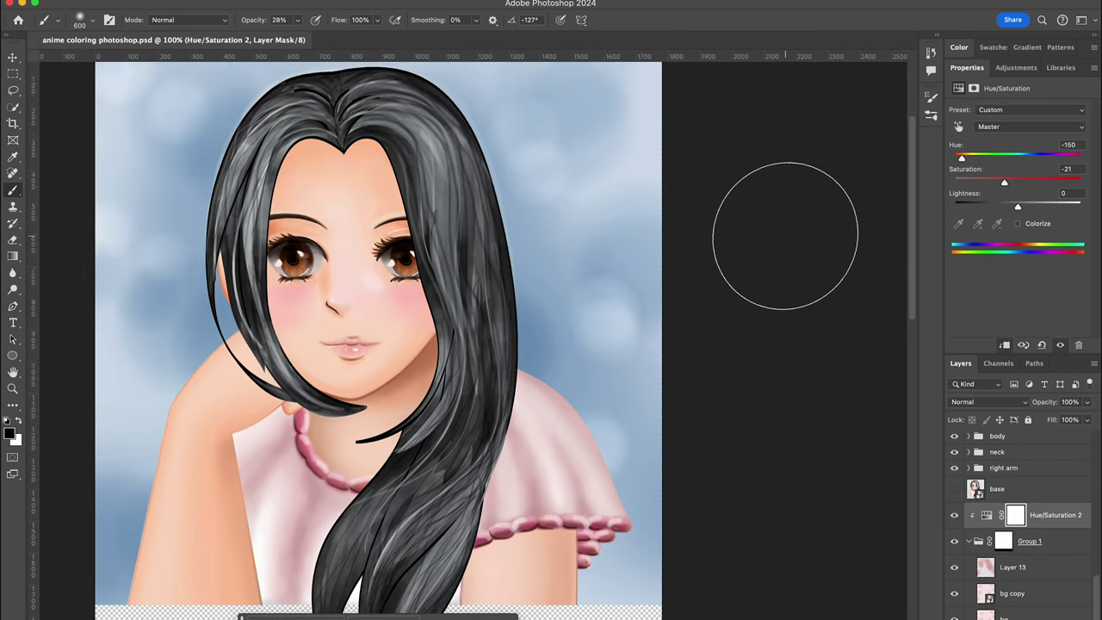
scroll(788, 235, "left", 2)
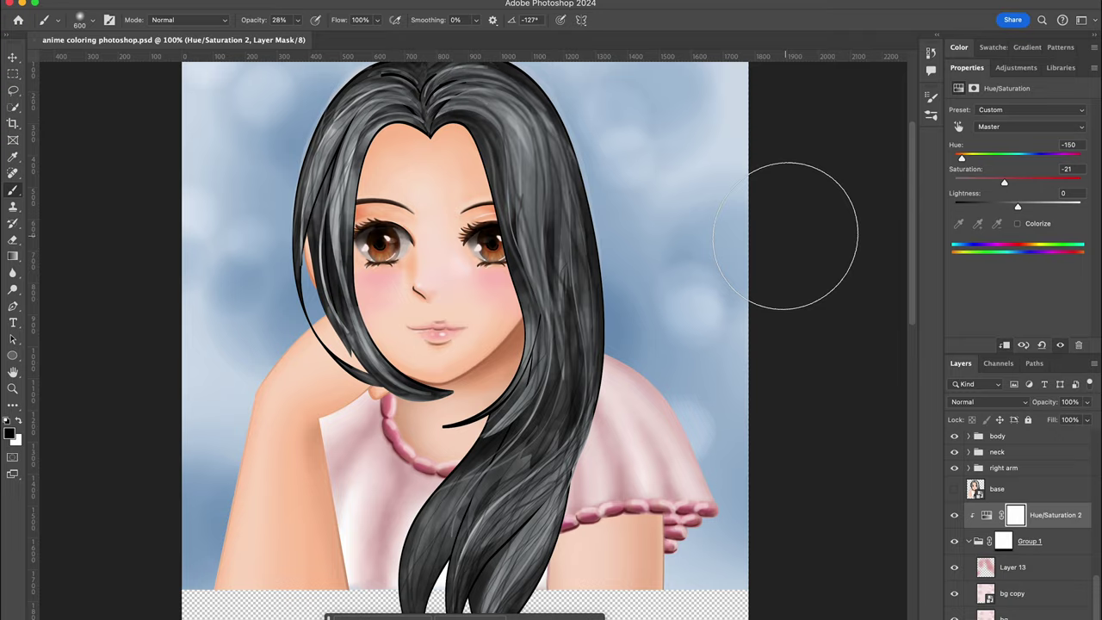
key("Tab")
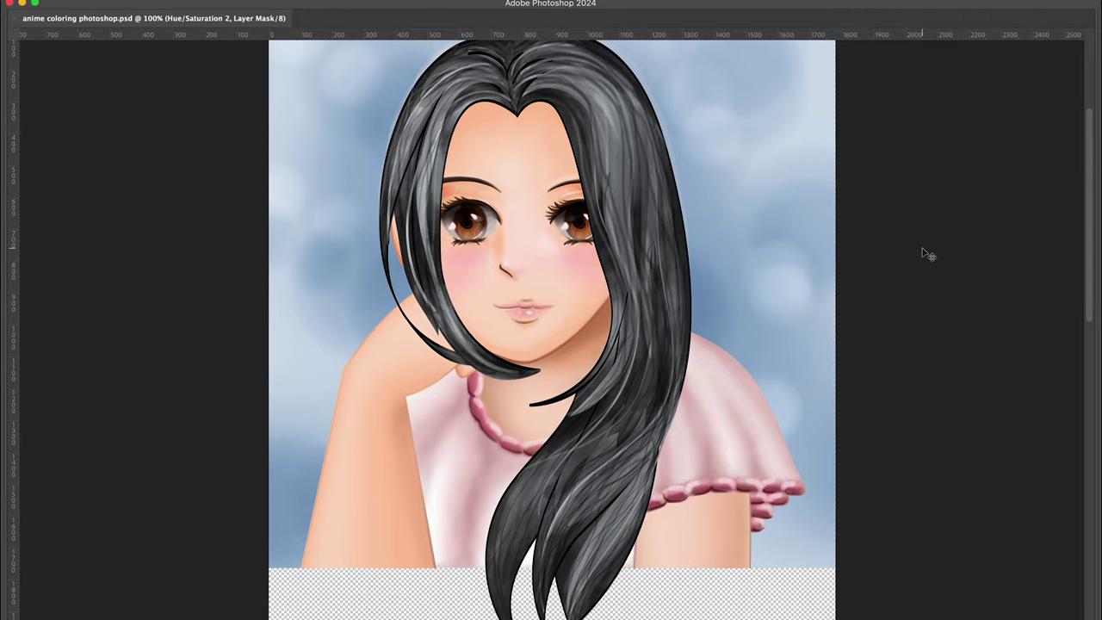
Step: Hide the canvas rulers so the portrait shows alone against its blue bokeh background
key("ctrl+r")
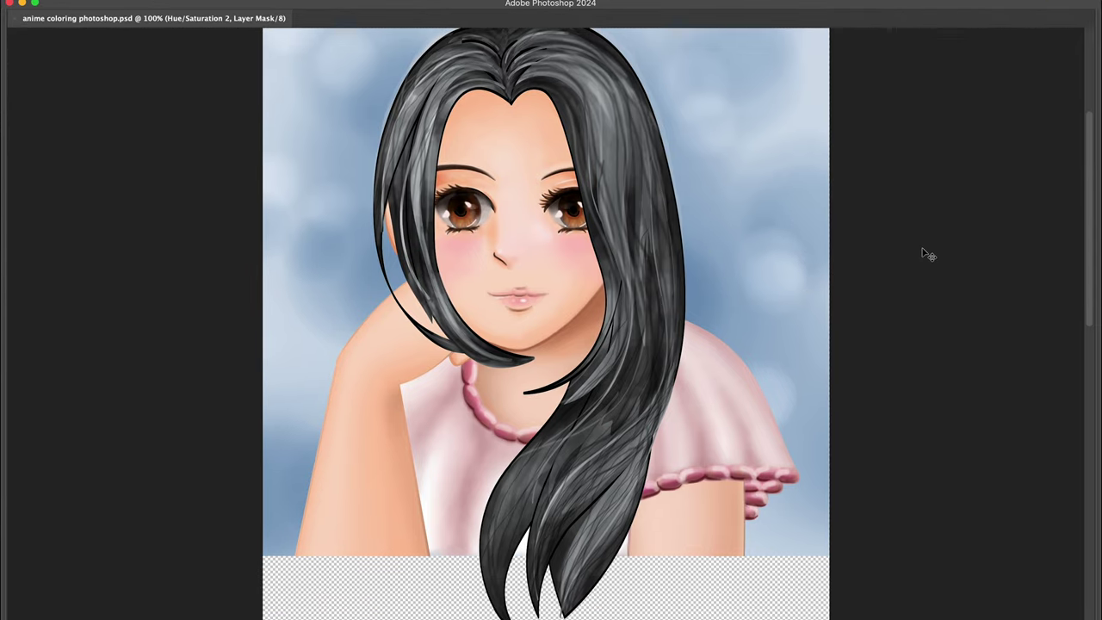